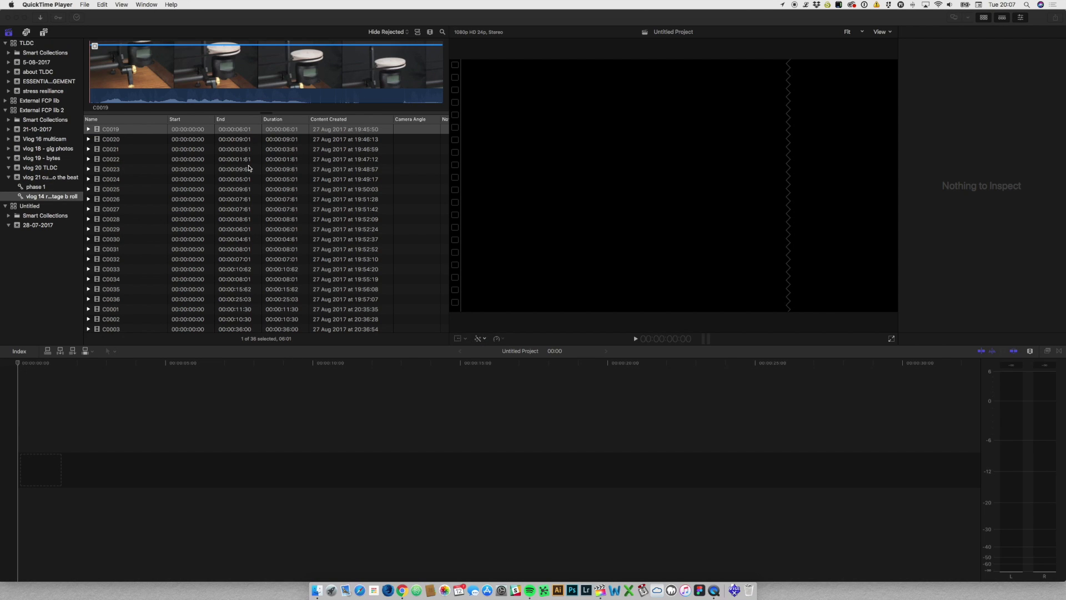
Bring Final Cut Pro to the front, pick clip C0019, then clear the clip selection.
left_click(281, 178)
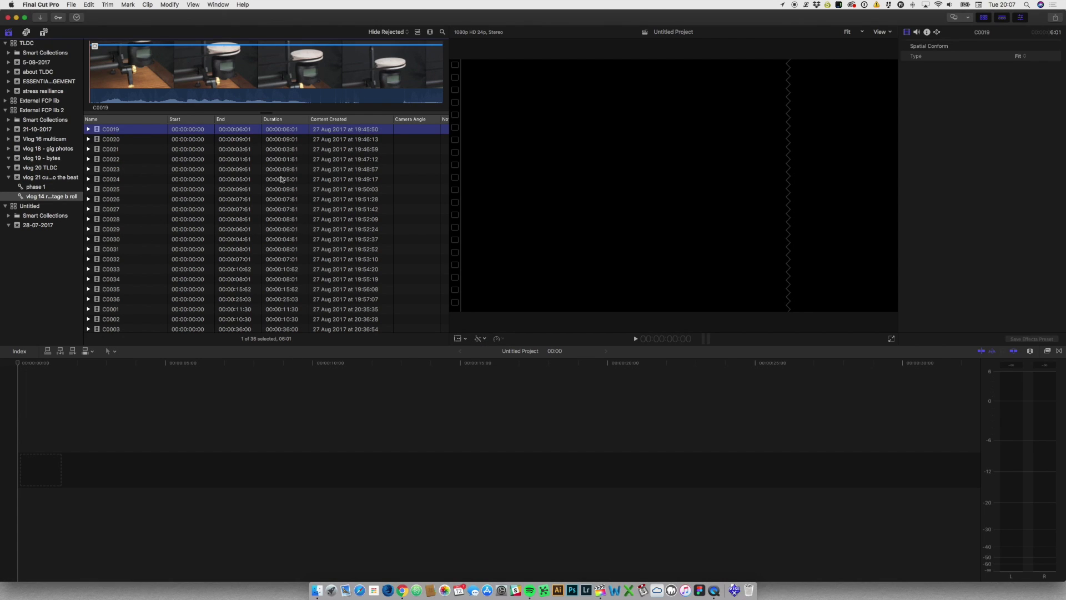
left_click(141, 472)
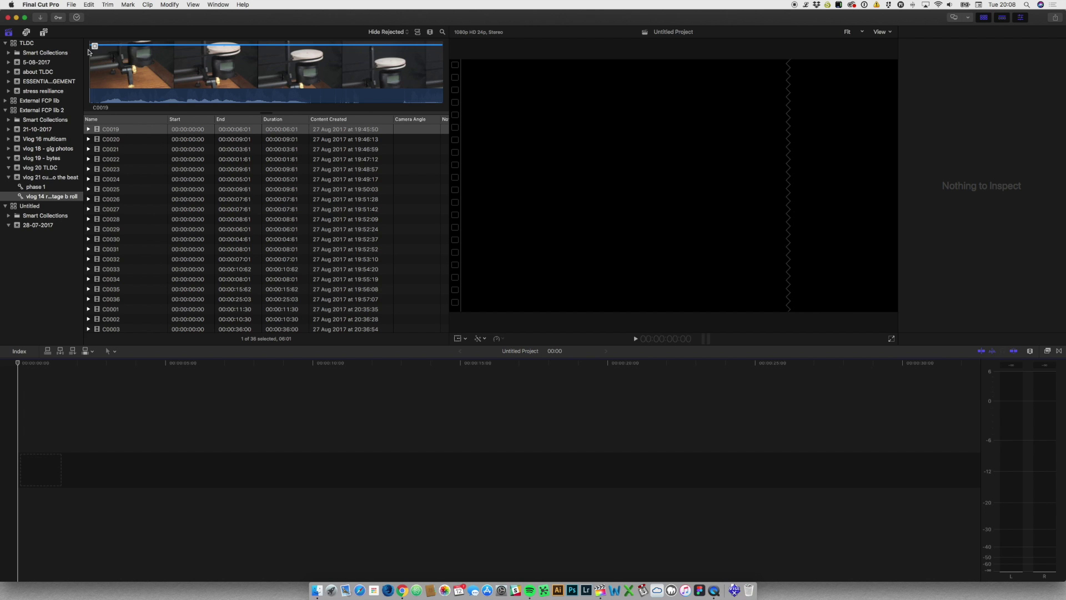
Place the Custom solid generator at the start of the timeline.
left_click(45, 33)
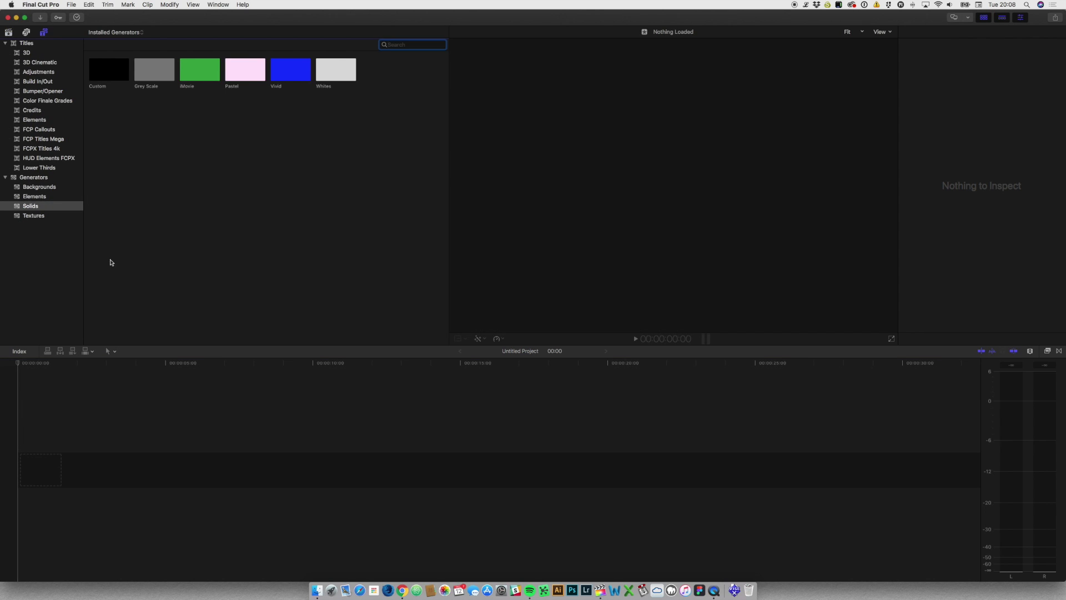
left_click(30, 208)
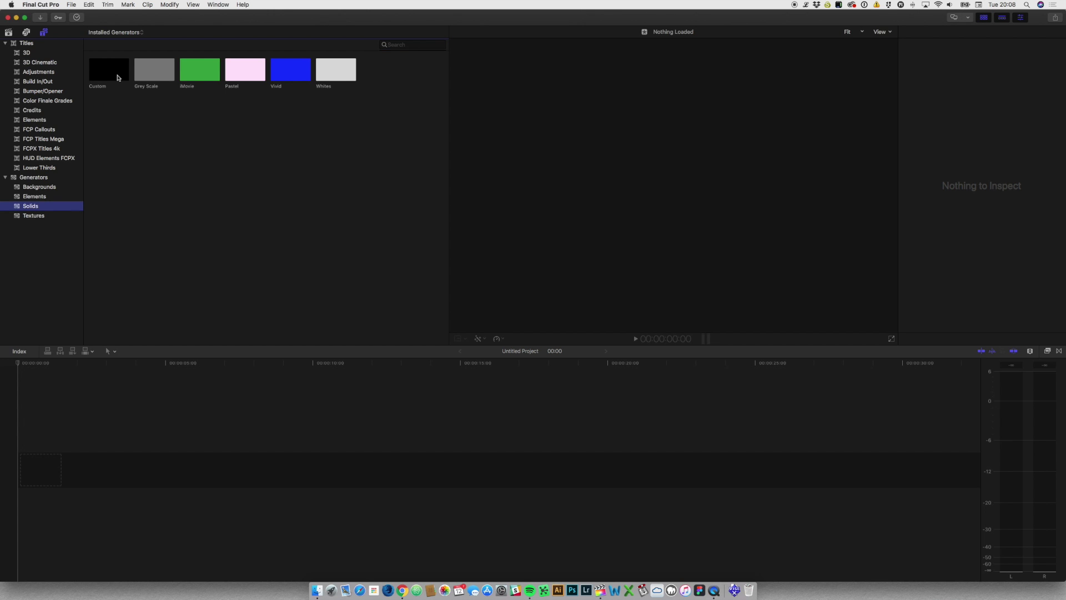
left_click(113, 76)
left_click_drag(114, 76, 22, 467)
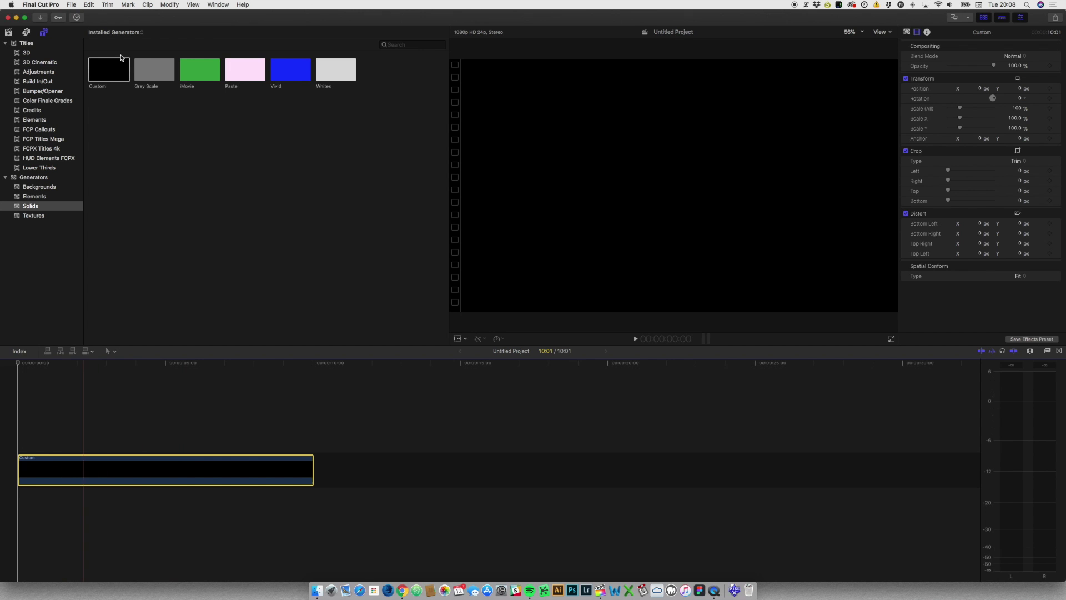
Add the ES_Too Unusual music track from the vlog 21 event beneath the solid.
left_click(9, 33)
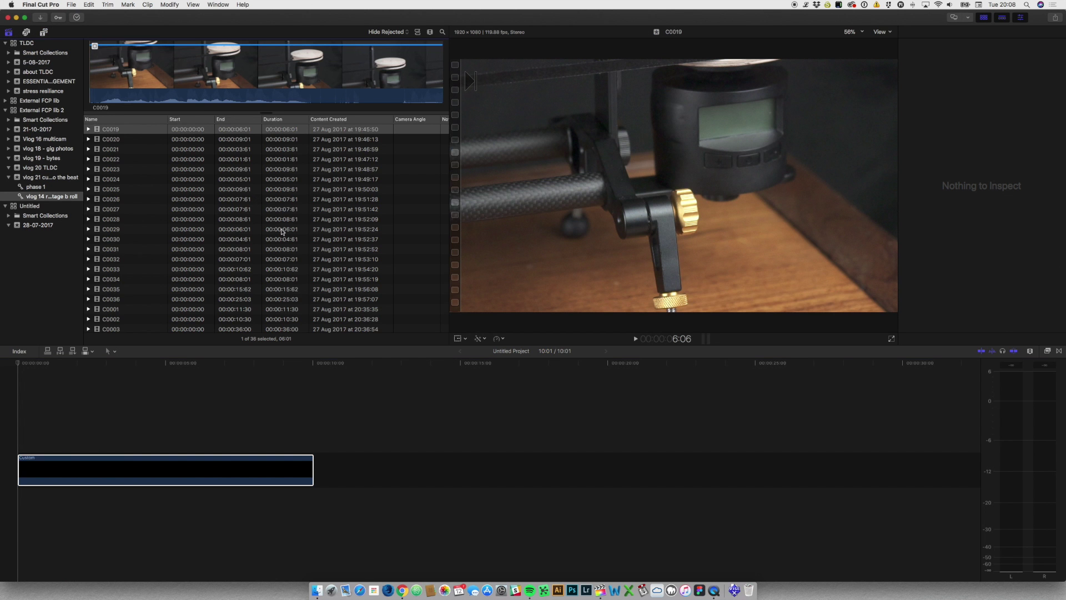
scroll(281, 232, "up", 1)
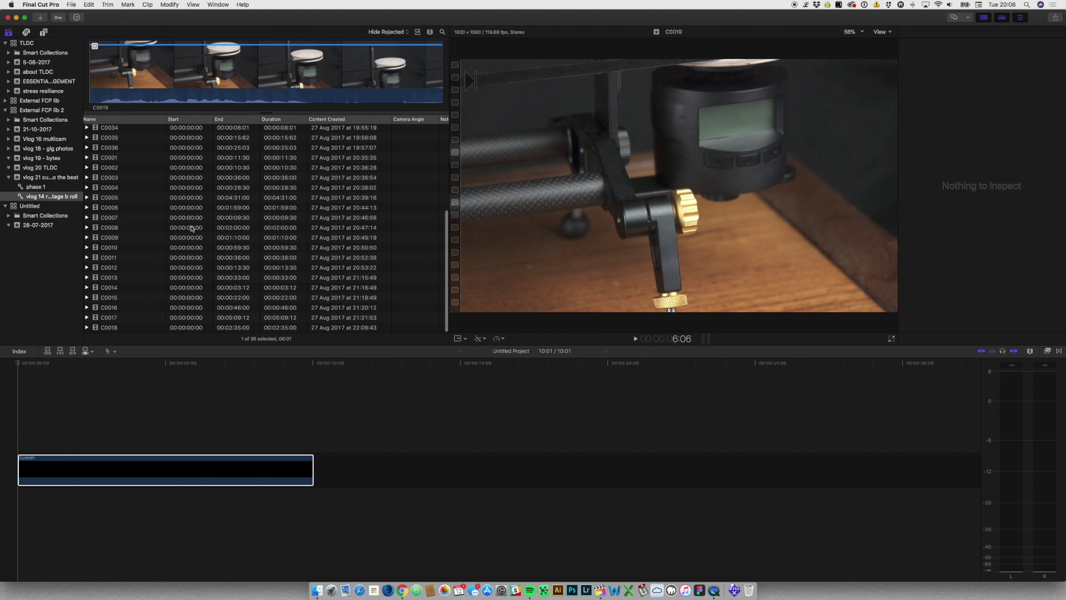
scroll(191, 228, "up", 5)
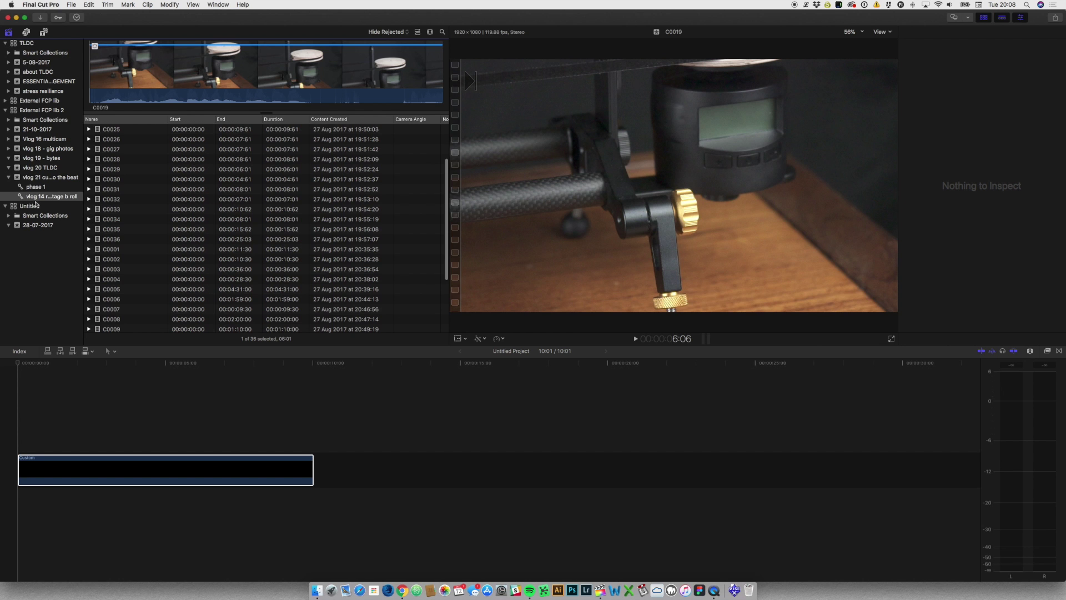
left_click(44, 178)
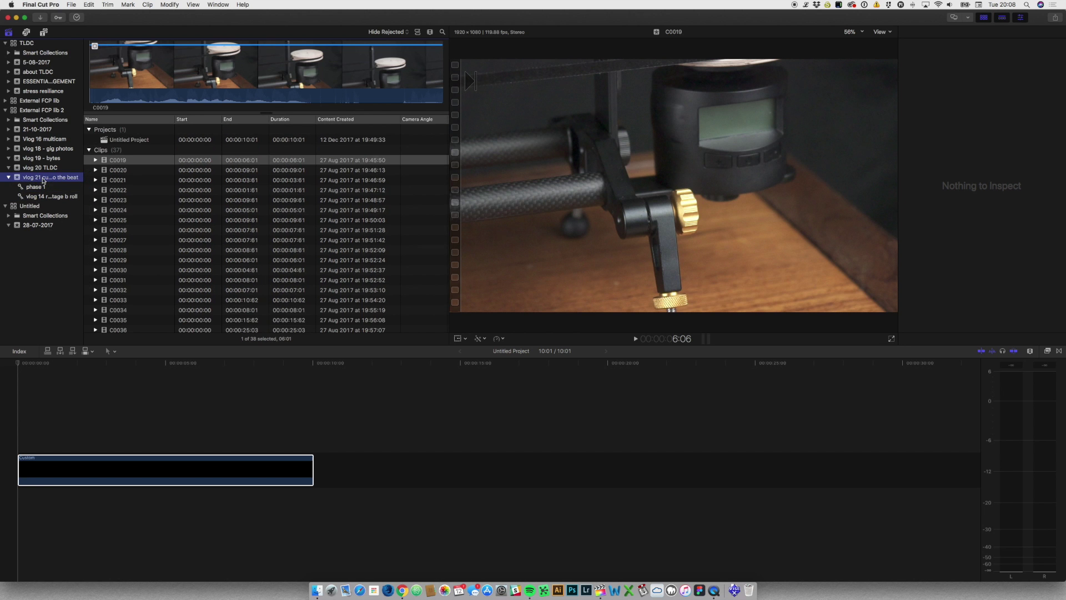
left_click(193, 250)
scroll(193, 252, "down", 10)
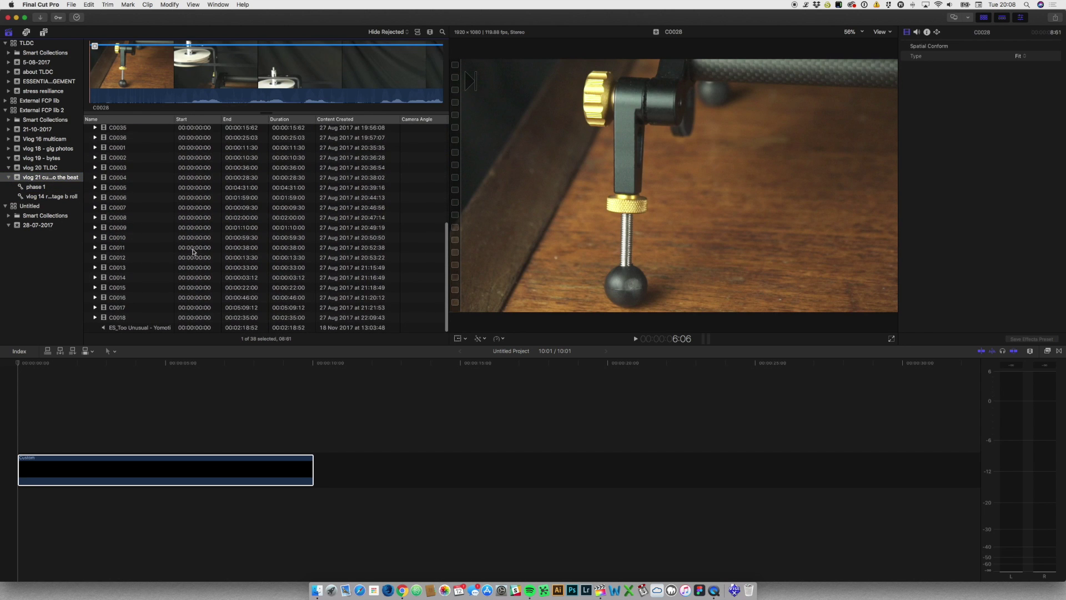
left_click(138, 328)
left_click_drag(138, 328, 20, 501)
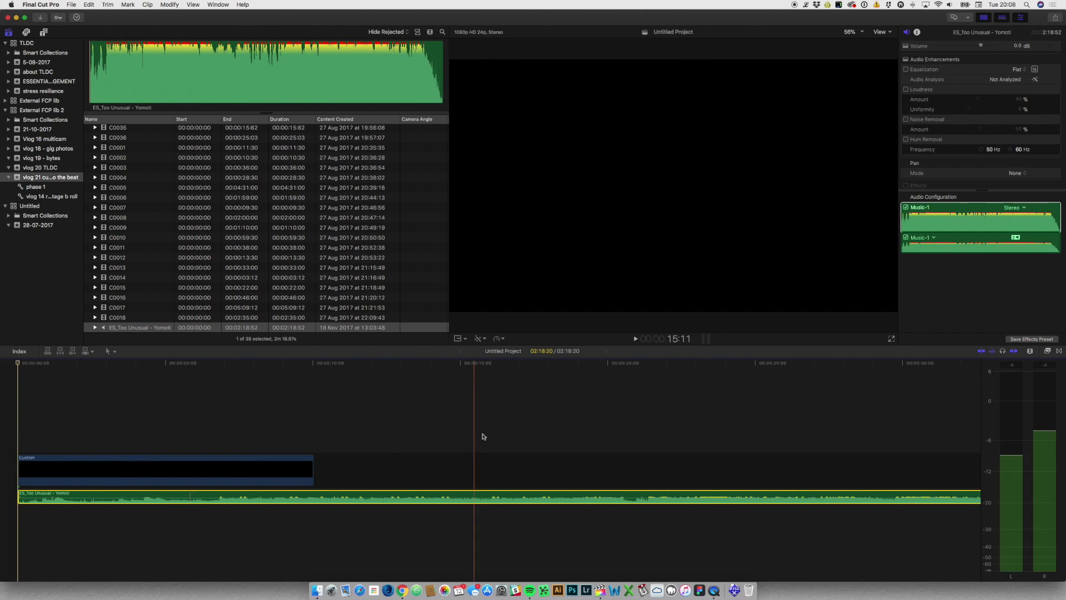
Lengthen the Custom solid to 29:19 along the song and zoom out to see it all.
left_click_drag(314, 460, 894, 466)
scroll(895, 466, "right", 10)
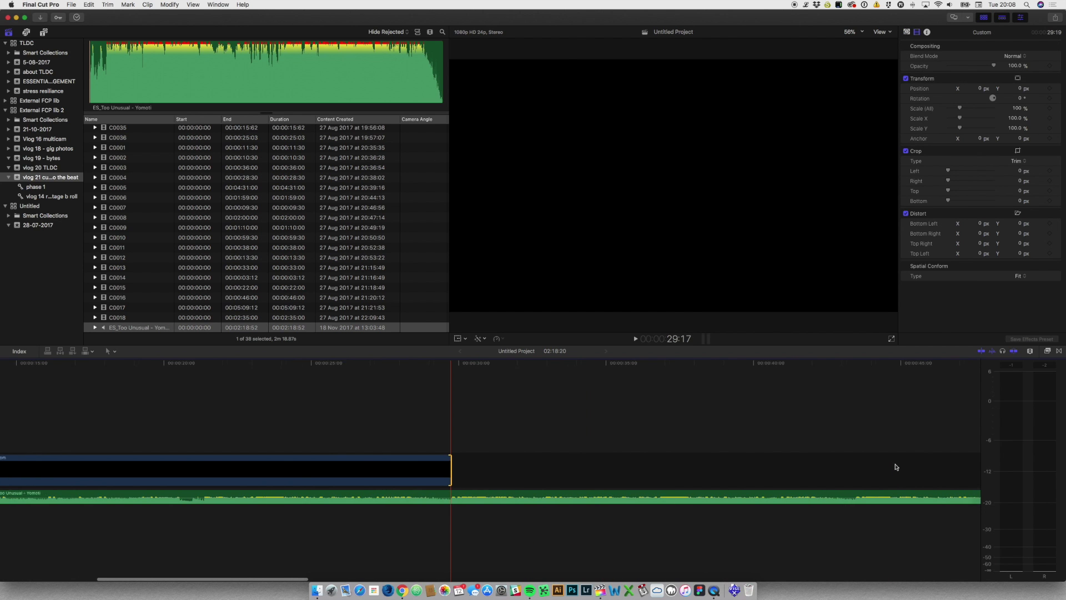
key("super+minus")
key("super+minus")
key("super+minus")
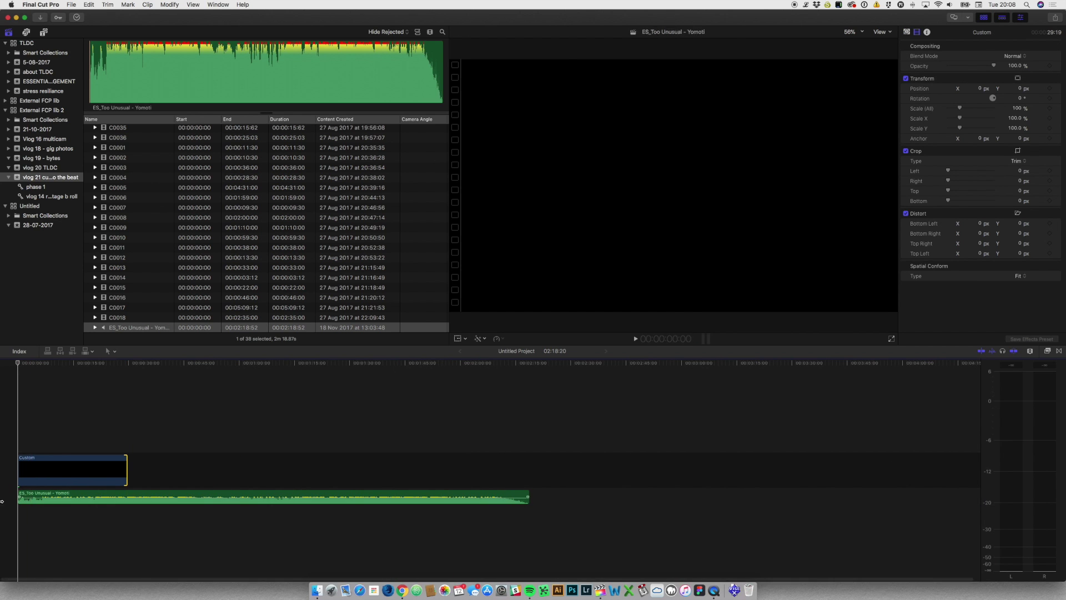
Extend the Custom solid to the music's end, play, and blade it on the first beats.
left_click_drag(127, 470, 528, 471)
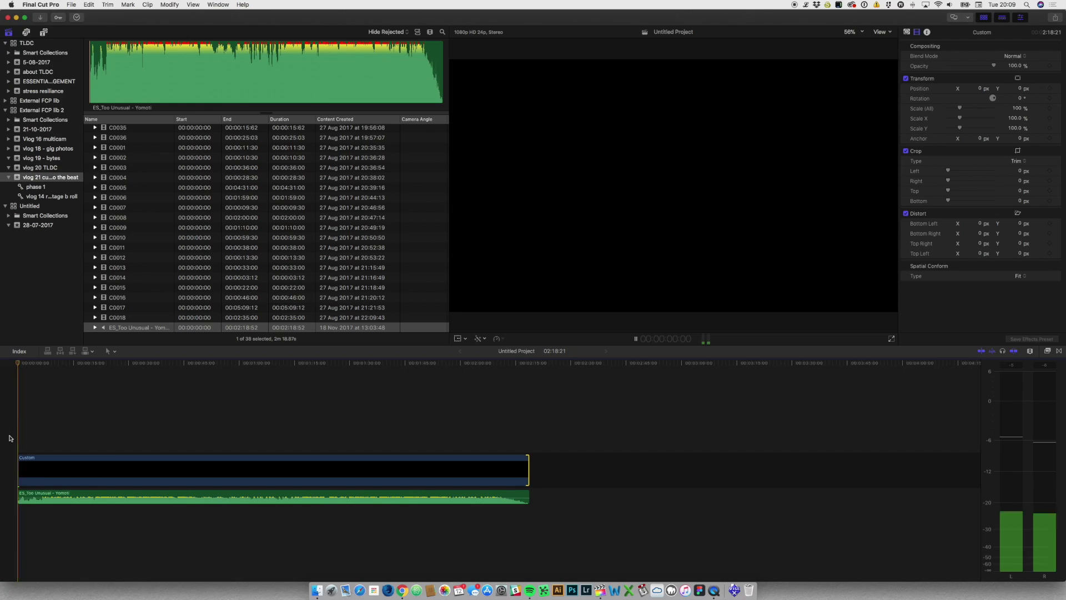
key("XF86AudioRaiseVolume")
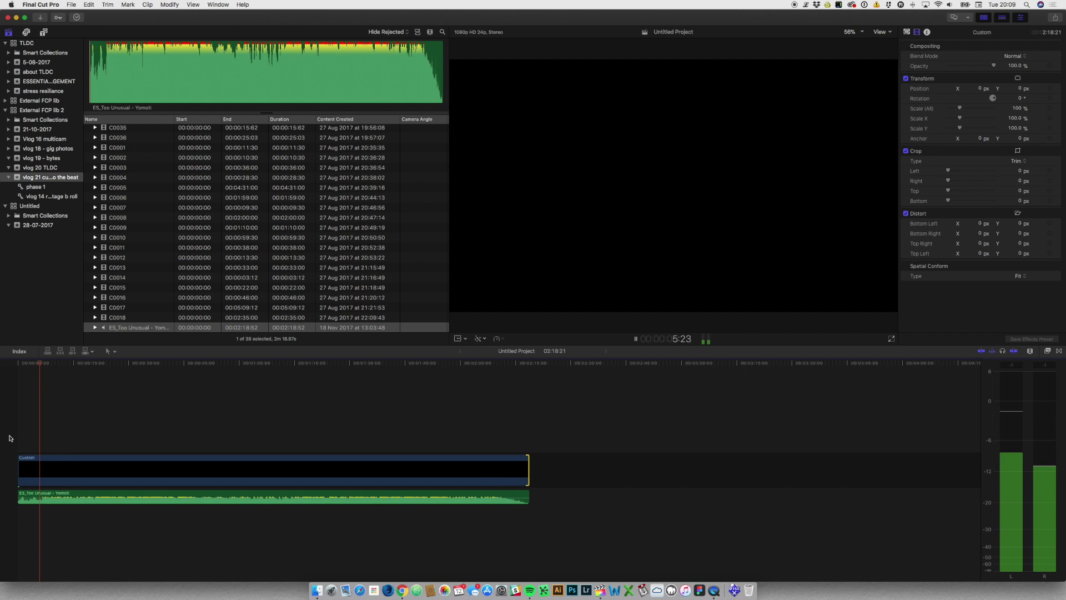
key("super+b")
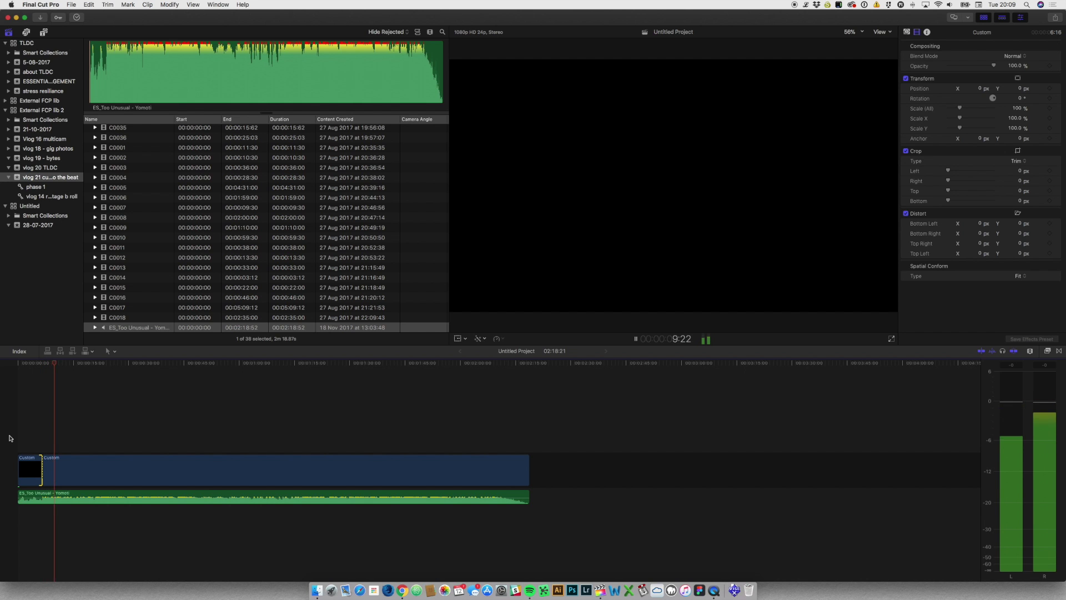
key("super+b")
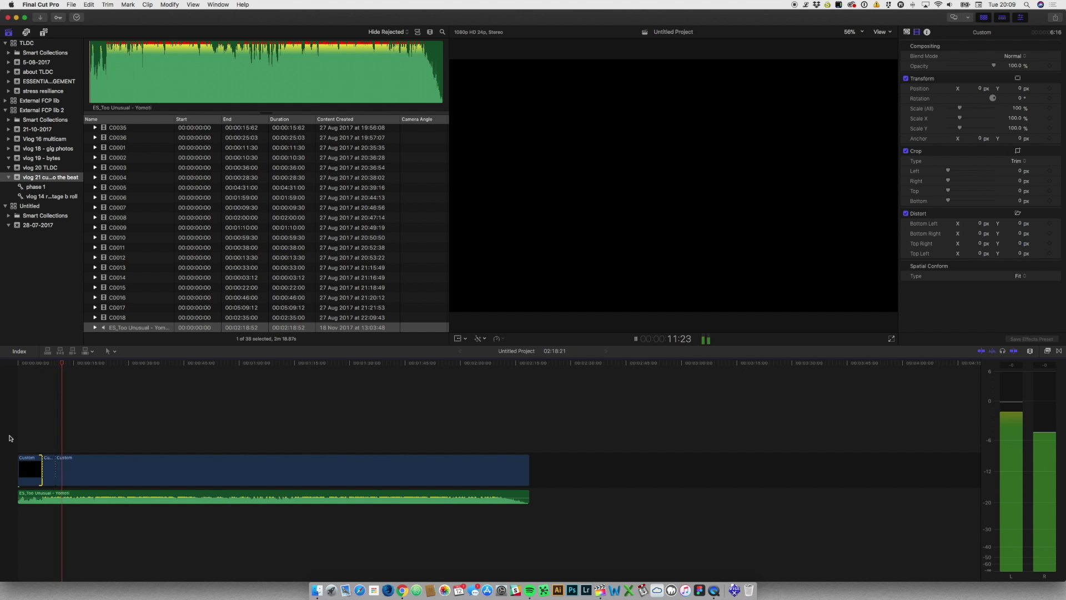
key("super+b")
key("super+b")
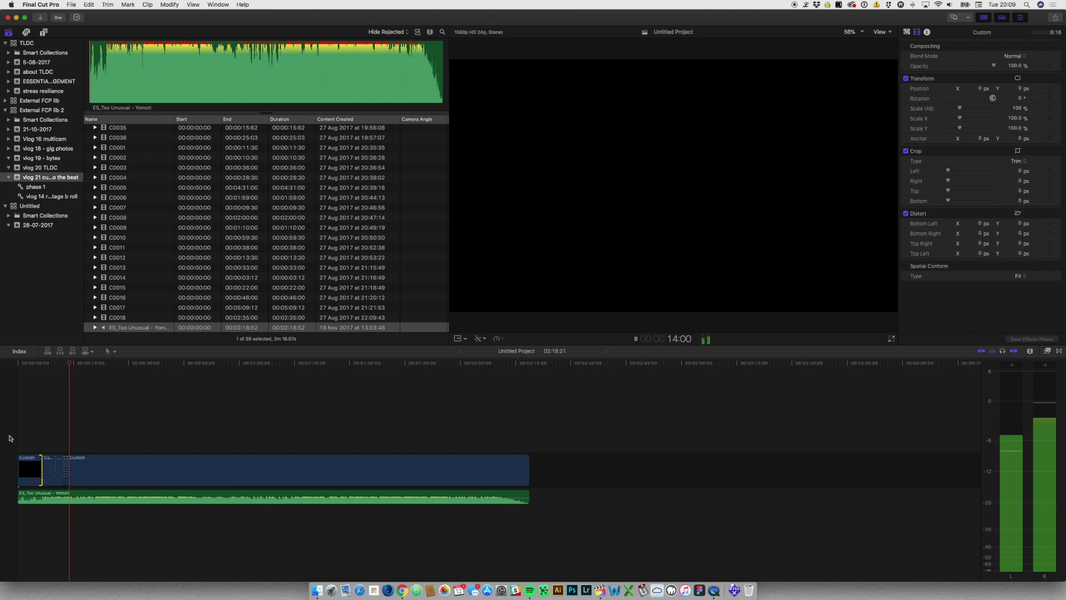
key("super+b")
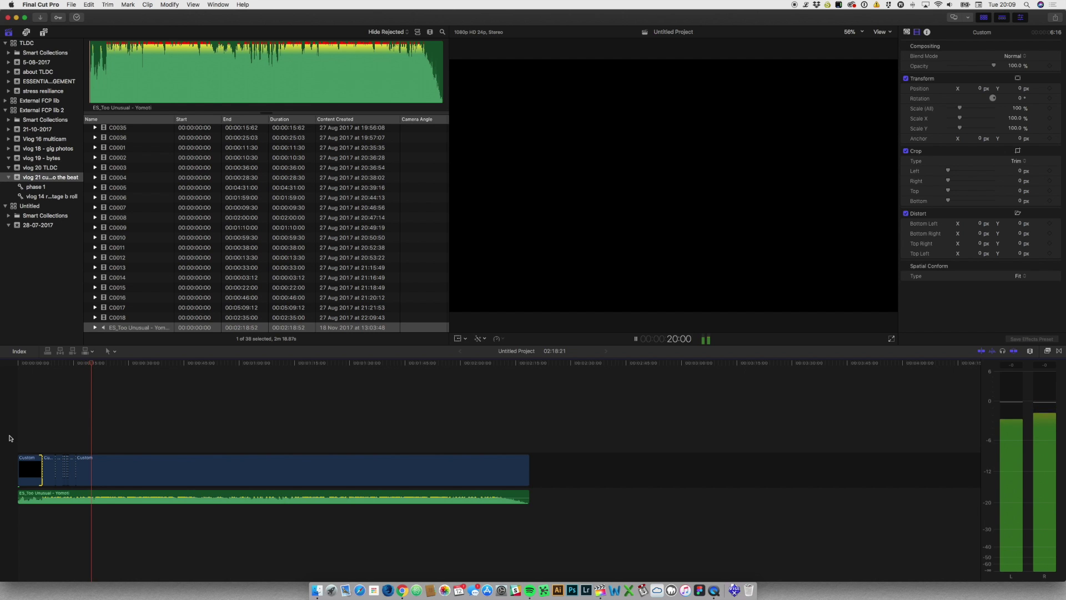
key("super+b")
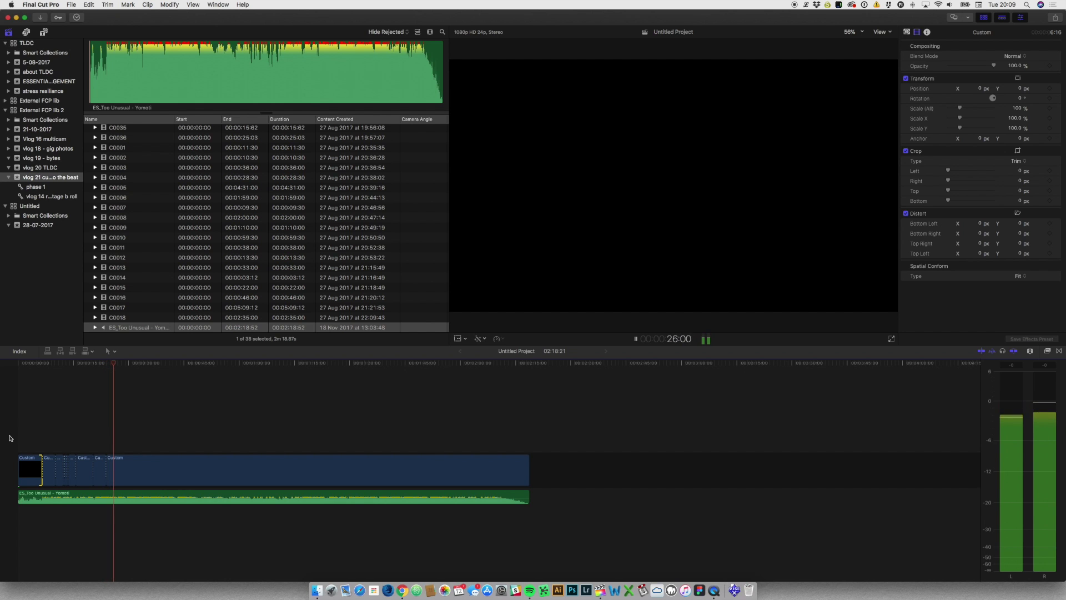
key("super+b")
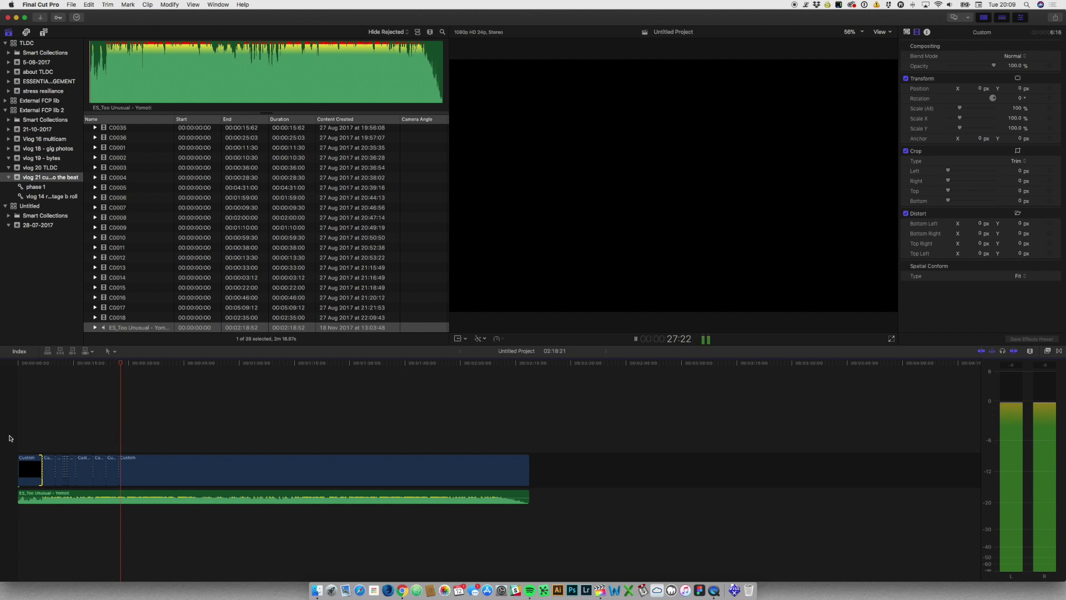
key("super+b")
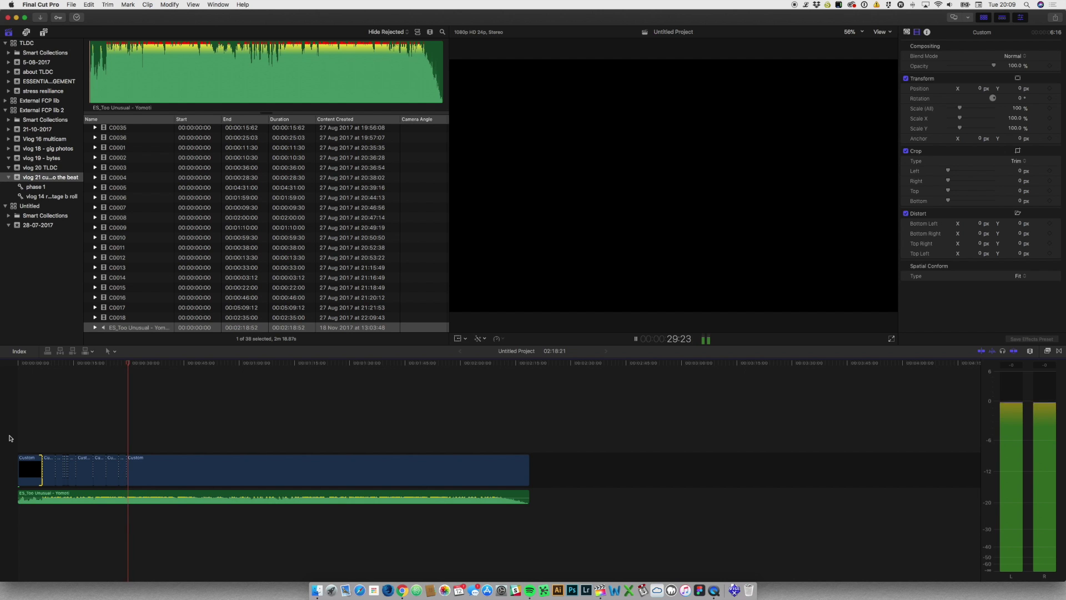
Keep blading the solid at each following beat, then stop playback.
key("super+b")
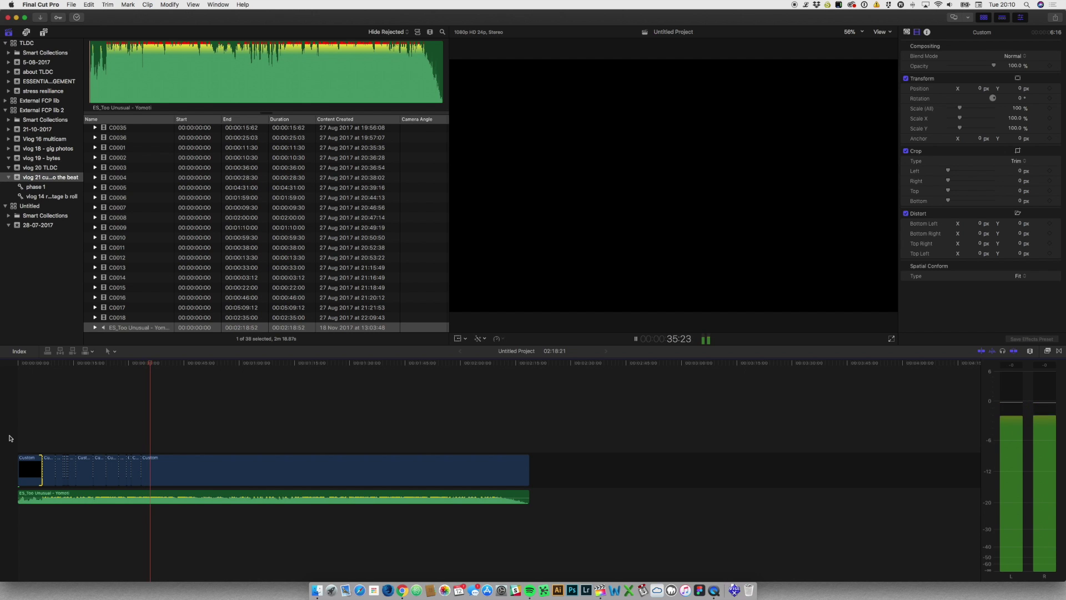
key("super+b")
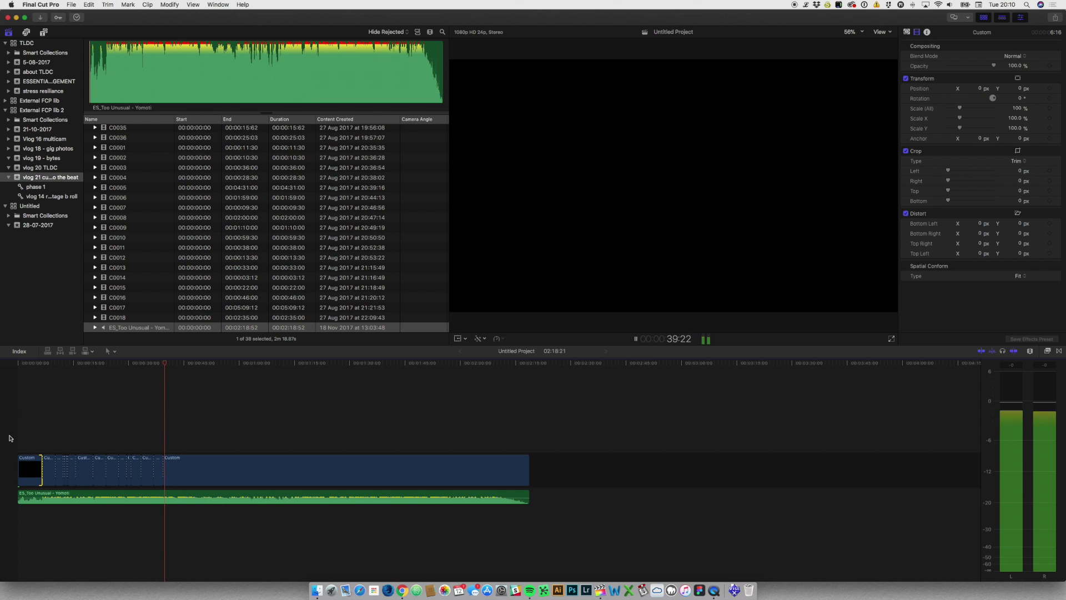
key("super+b")
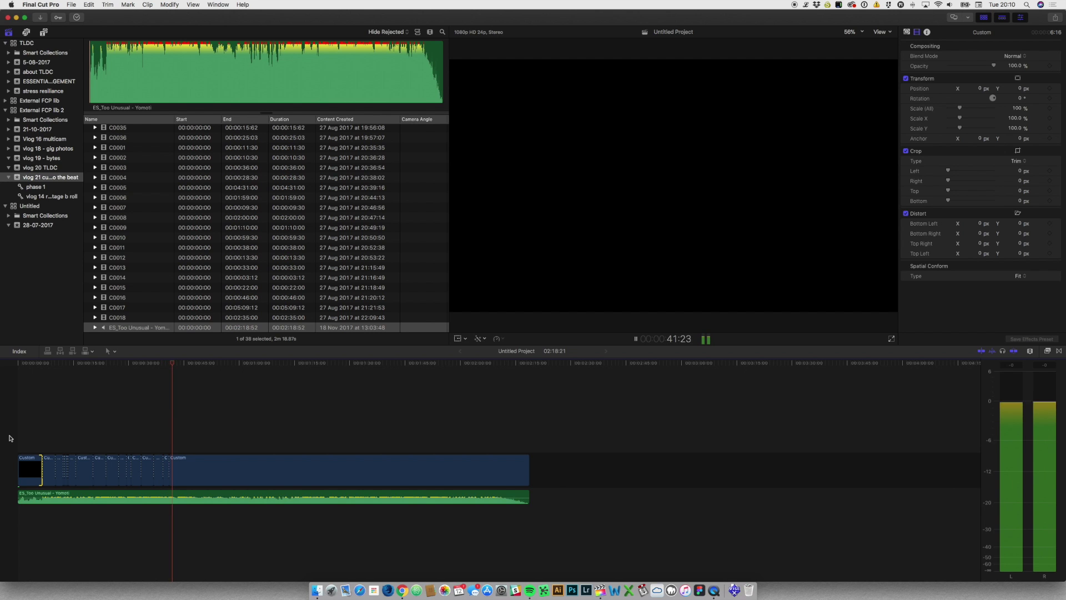
key("super+b")
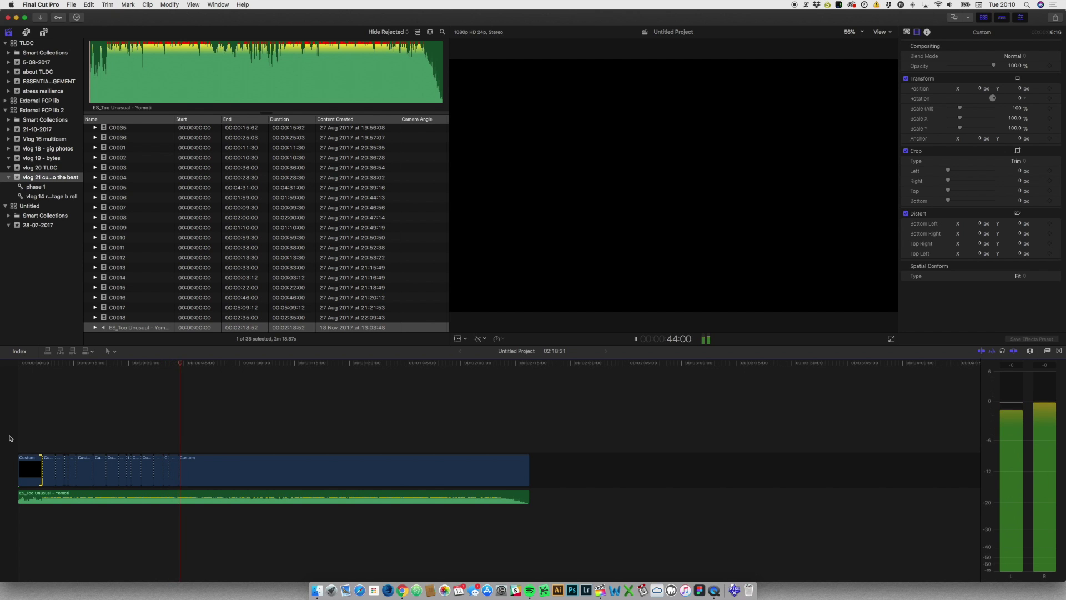
key("super+b")
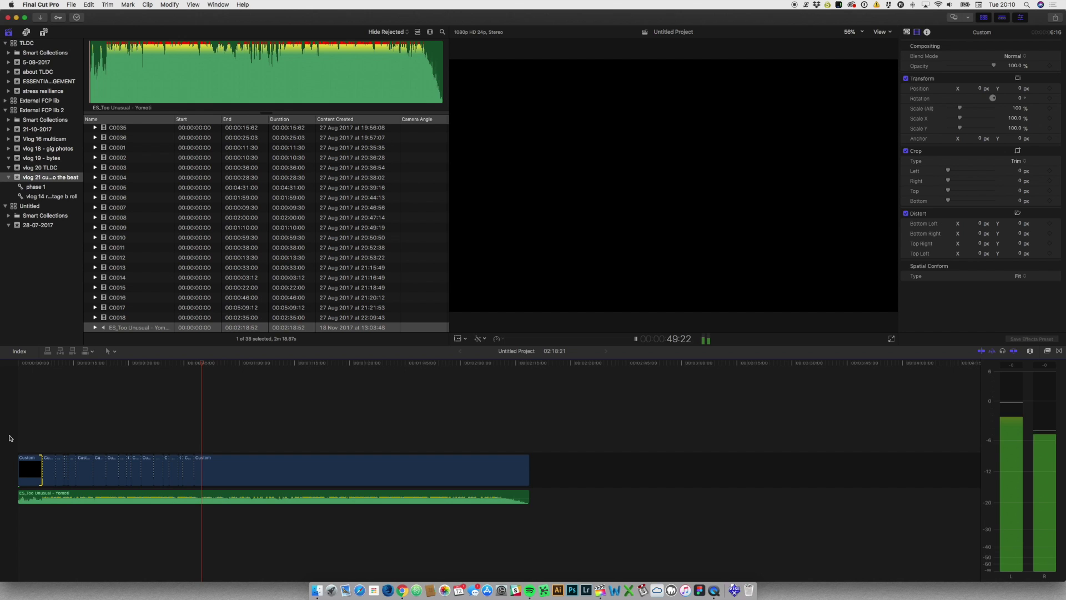
key("super+b")
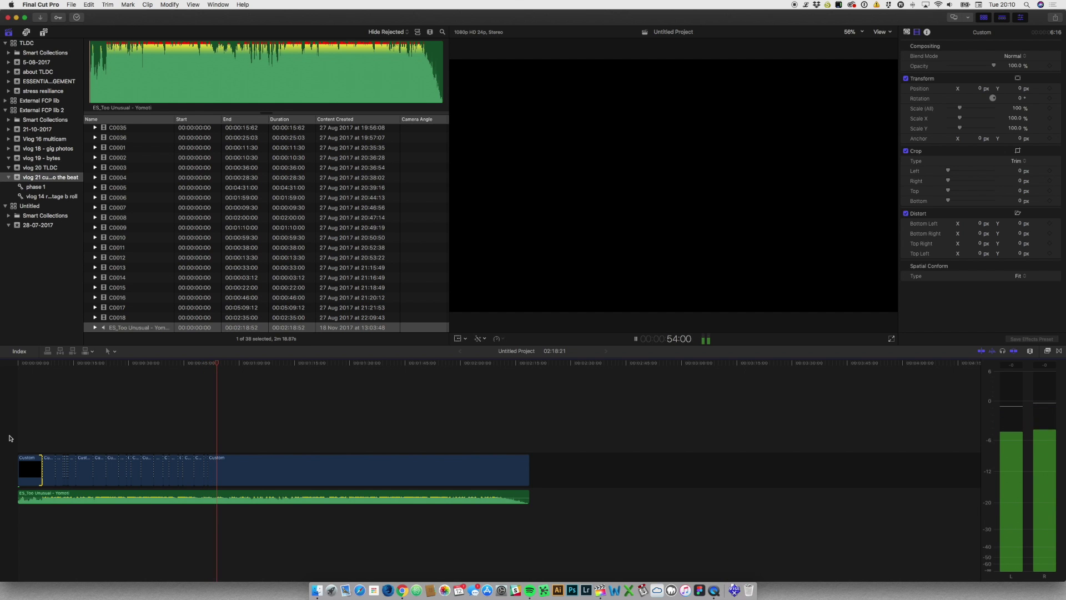
key("super+b")
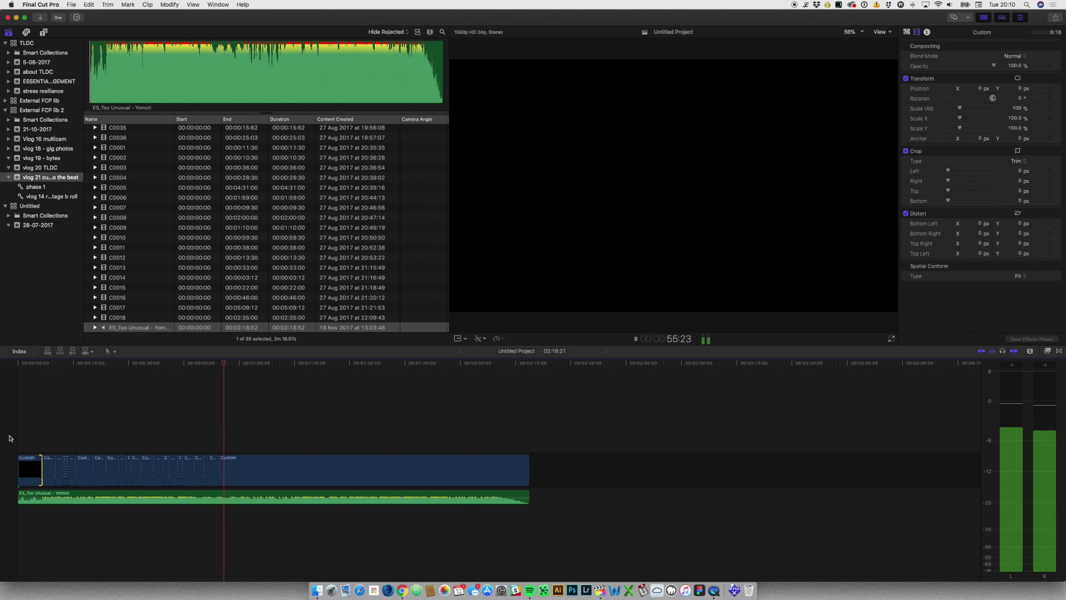
key("space")
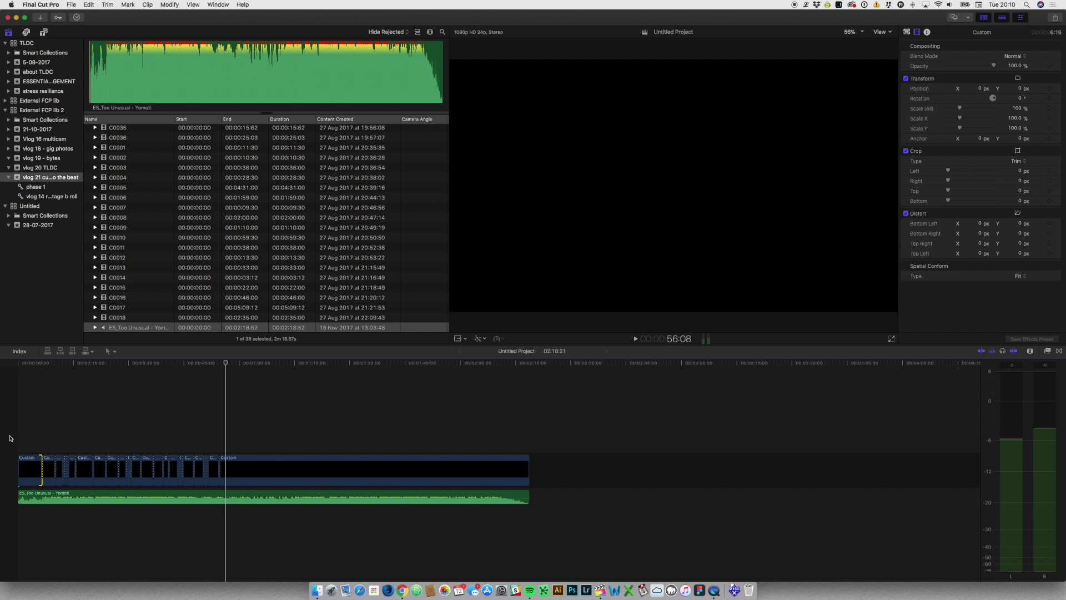
Zoom the timeline in, lower the volume, and open clip C0019 in the viewer.
key("super+equal")
key("super+equal")
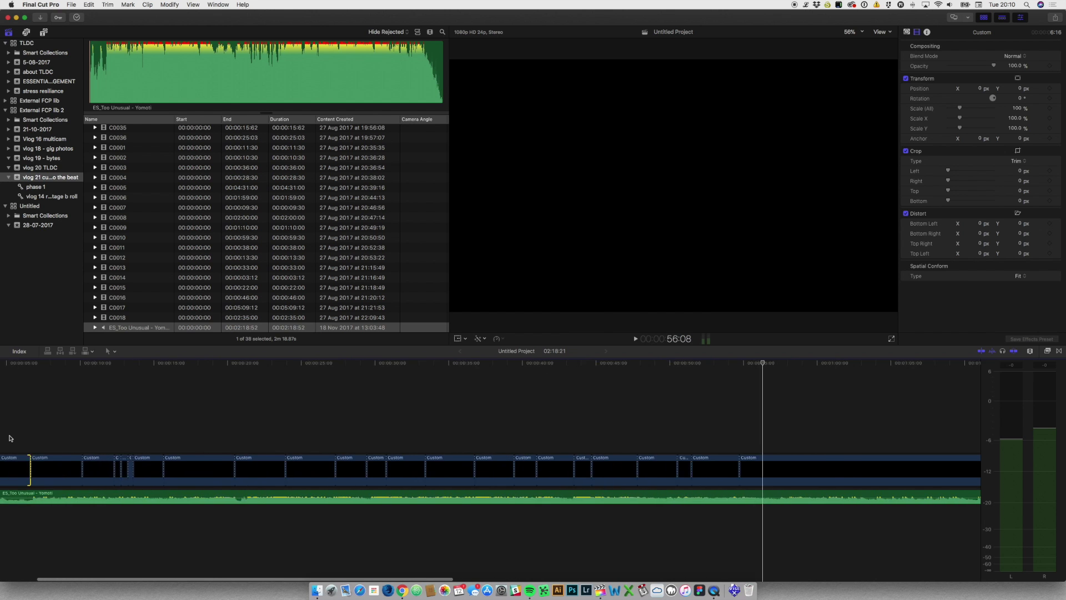
scroll(10, 438, "left", 5)
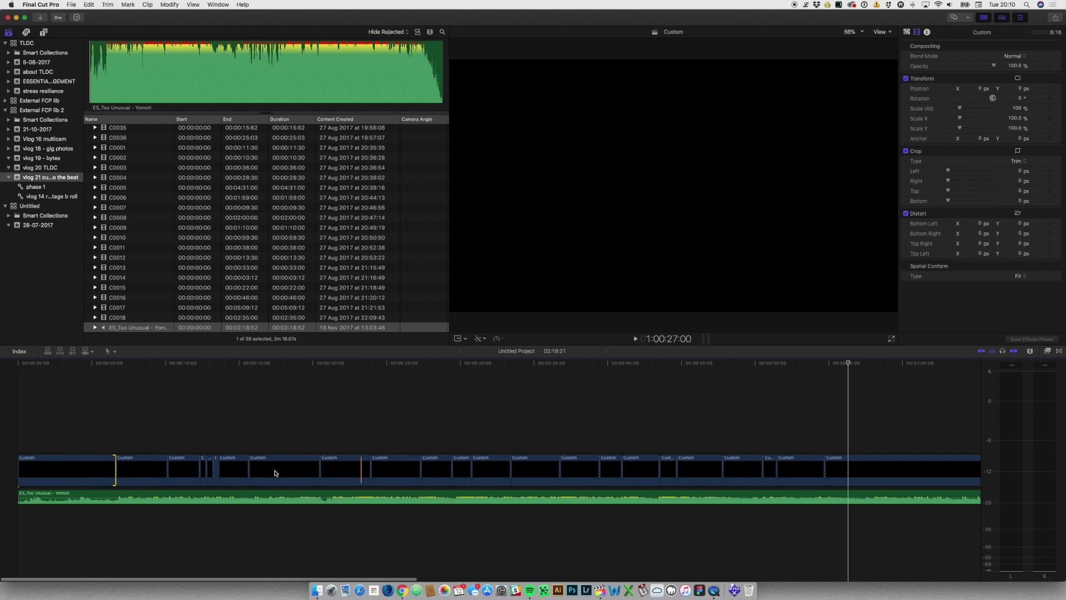
key("XF86AudioLowerVolume")
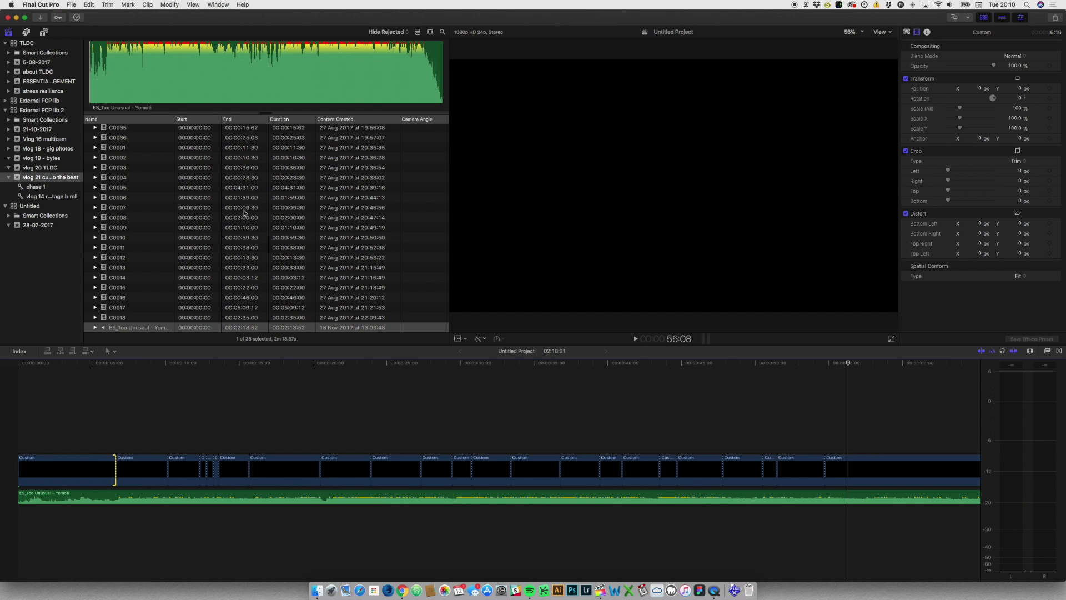
scroll(239, 245, "up", 10)
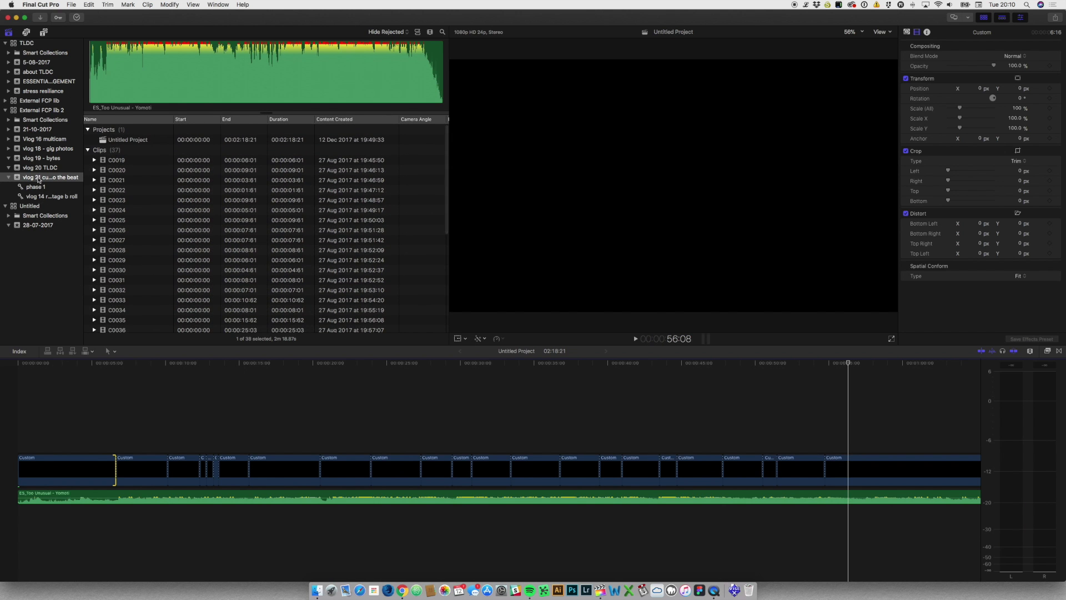
scroll(188, 161, "up", 2)
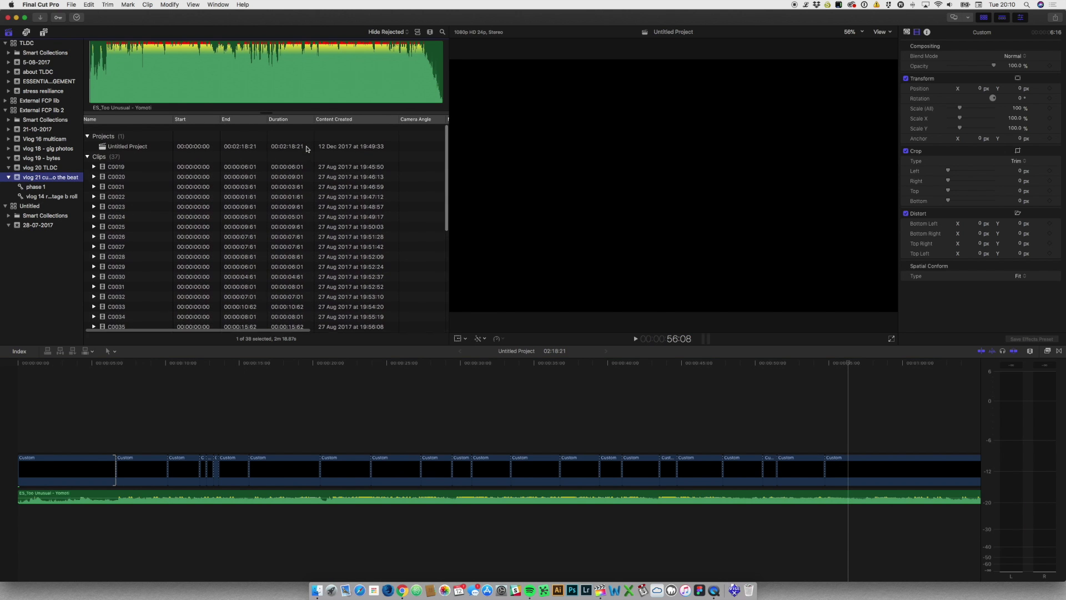
left_click(133, 161)
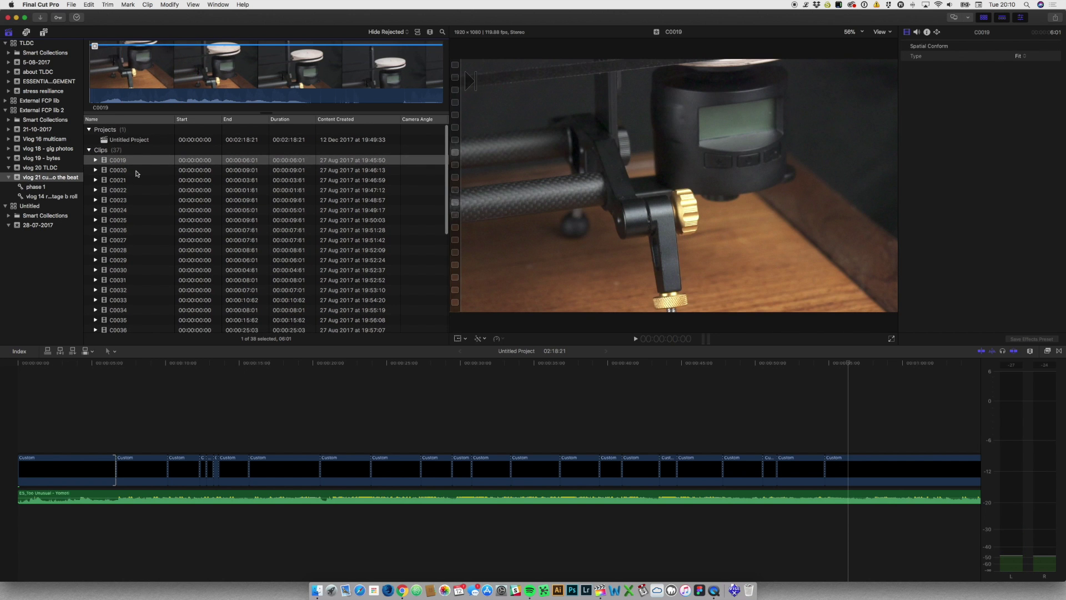
Switch the browser to filmstrip thumbnails, select C0035, and scroll down to clips C0006–C0014.
left_click(422, 35)
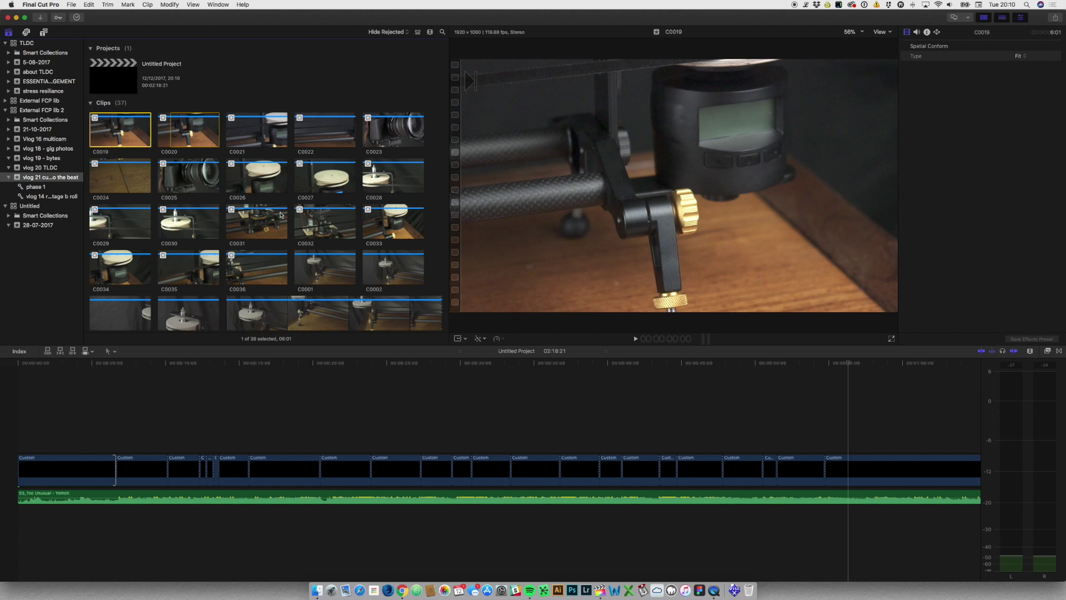
left_click(217, 283)
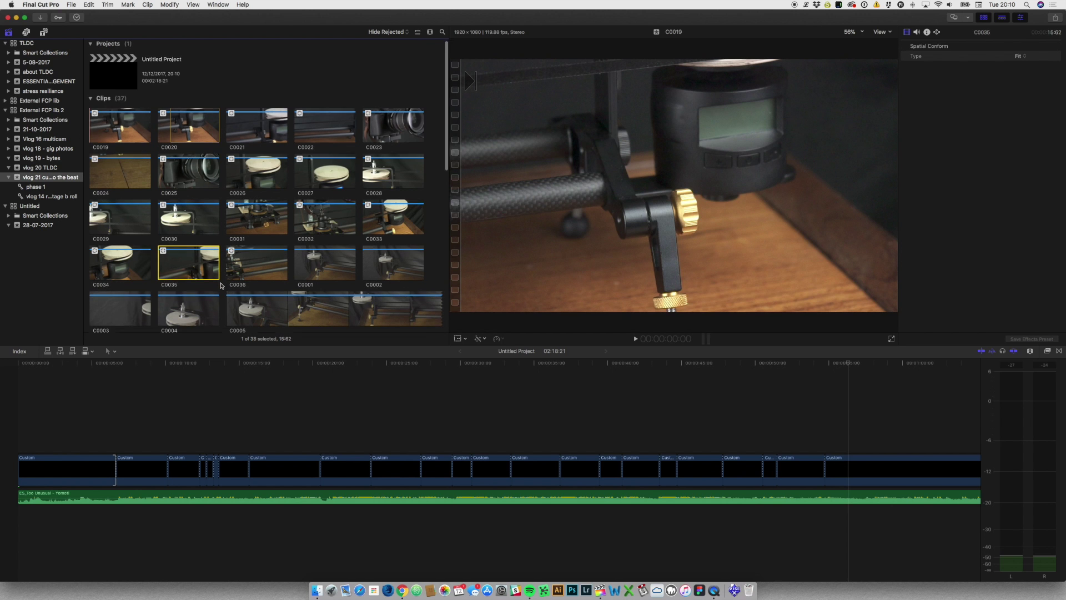
scroll(221, 285, "down", 1)
scroll(246, 258, "down", 5)
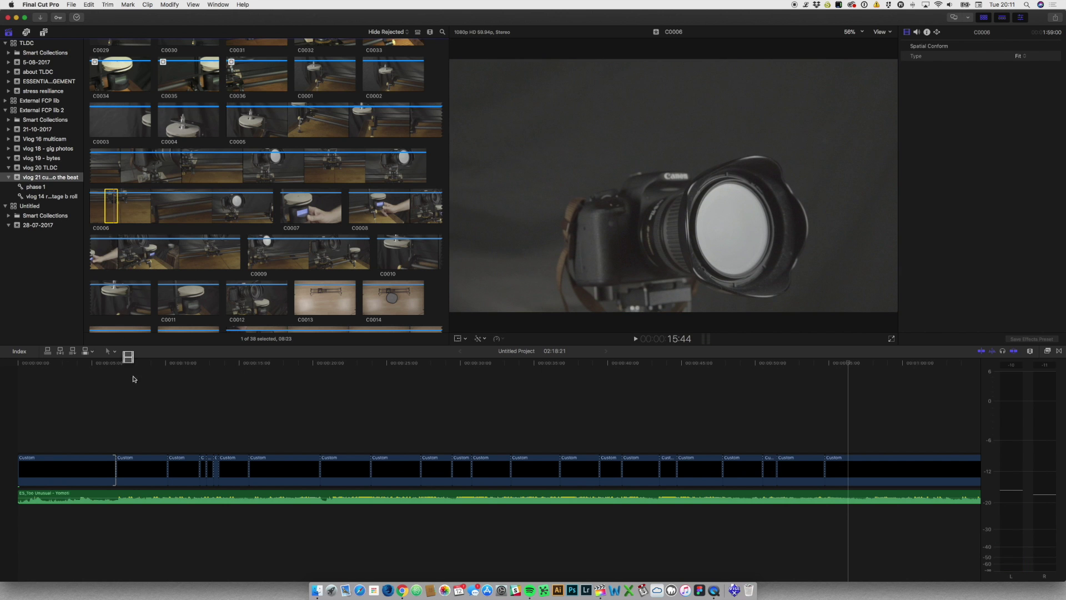
Replace the first Custom placeholder with clip C0006 and reselect it in the browser.
left_click_drag(133, 379, 87, 471)
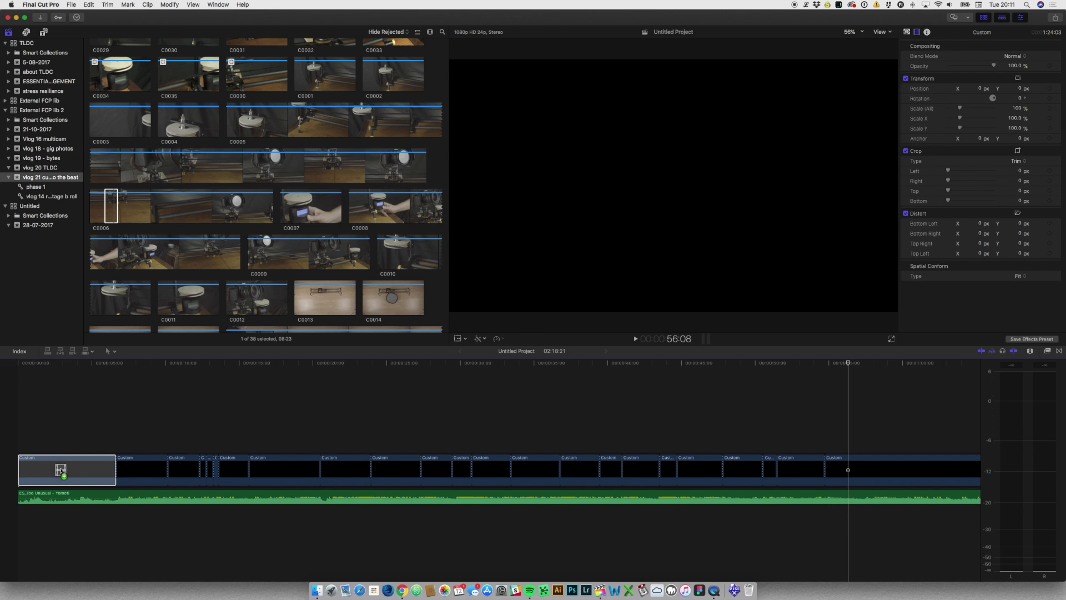
left_click_drag(61, 471, 61, 470)
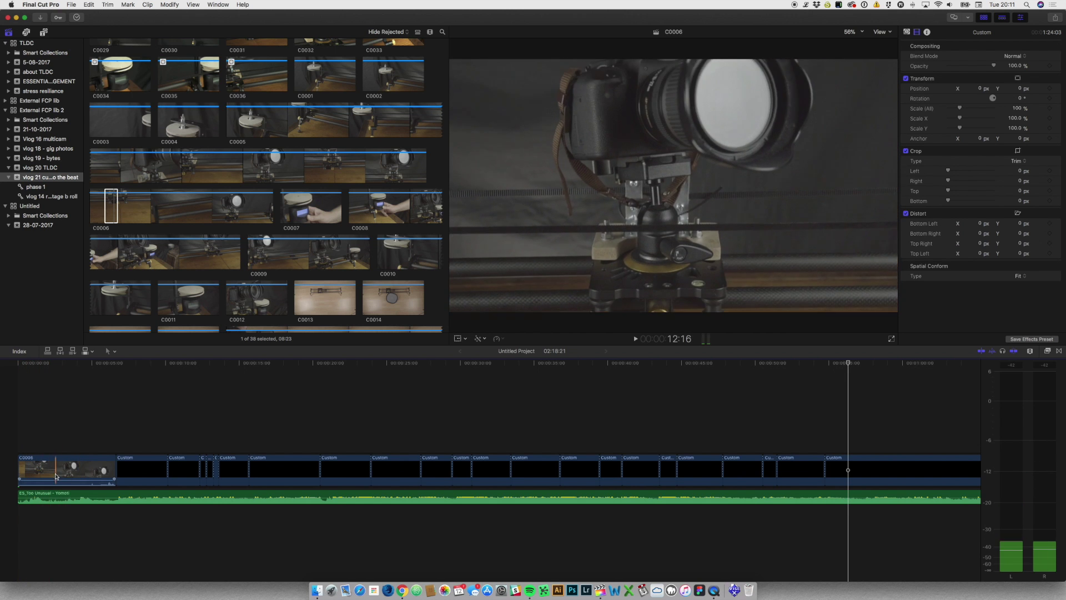
key("super+1")
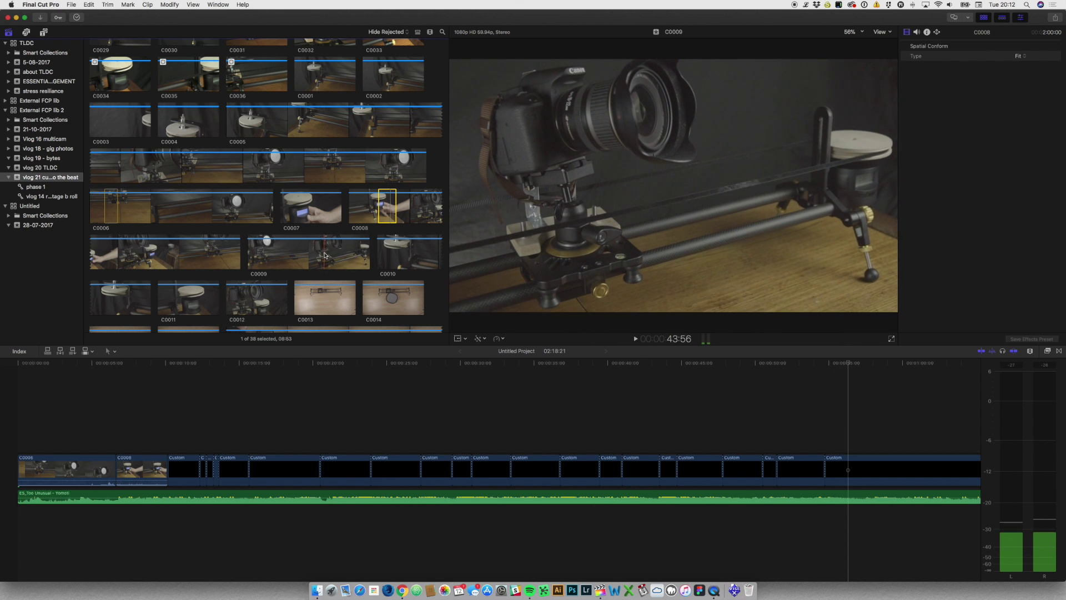
Mark an in/out range on C0009 and drag it onto the next placeholder.
key("i")
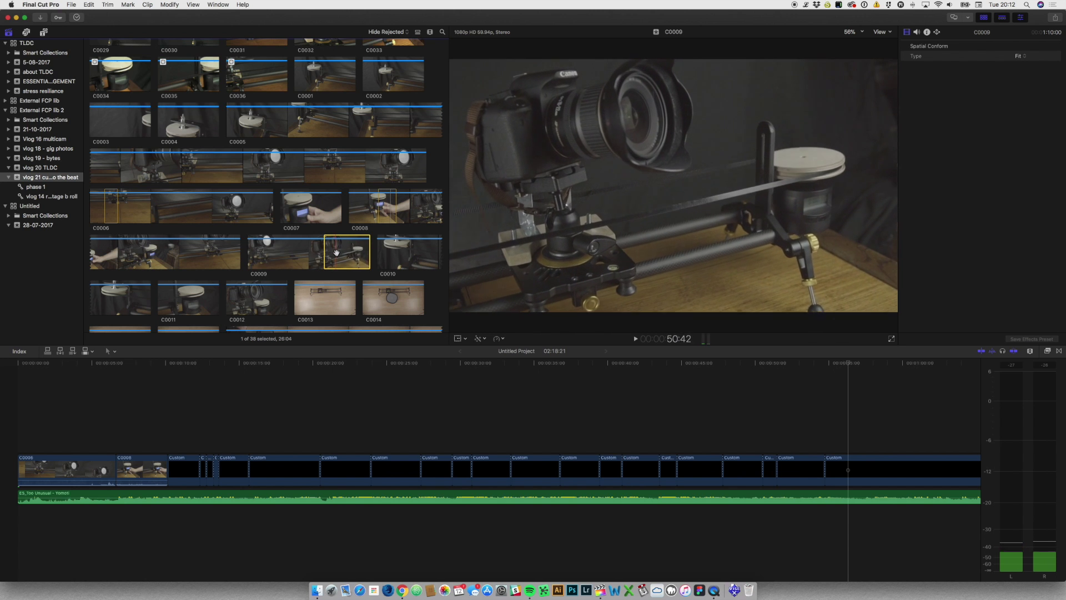
key("o")
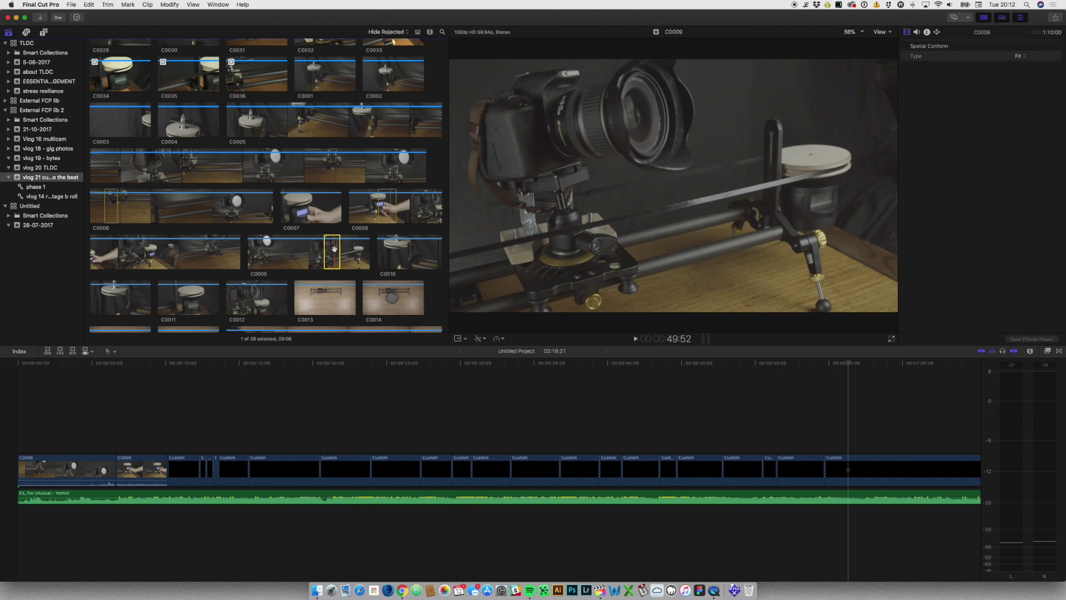
left_click_drag(332, 253, 183, 471)
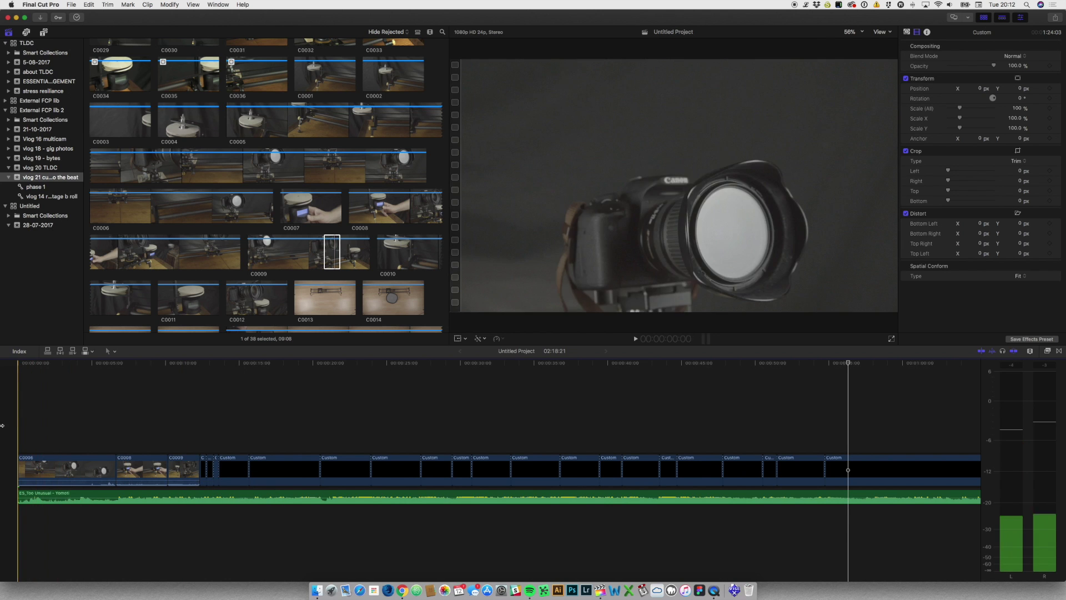
Play to the first empty placeholder and replace the next two placeholders with C0009 ranges.
key("space")
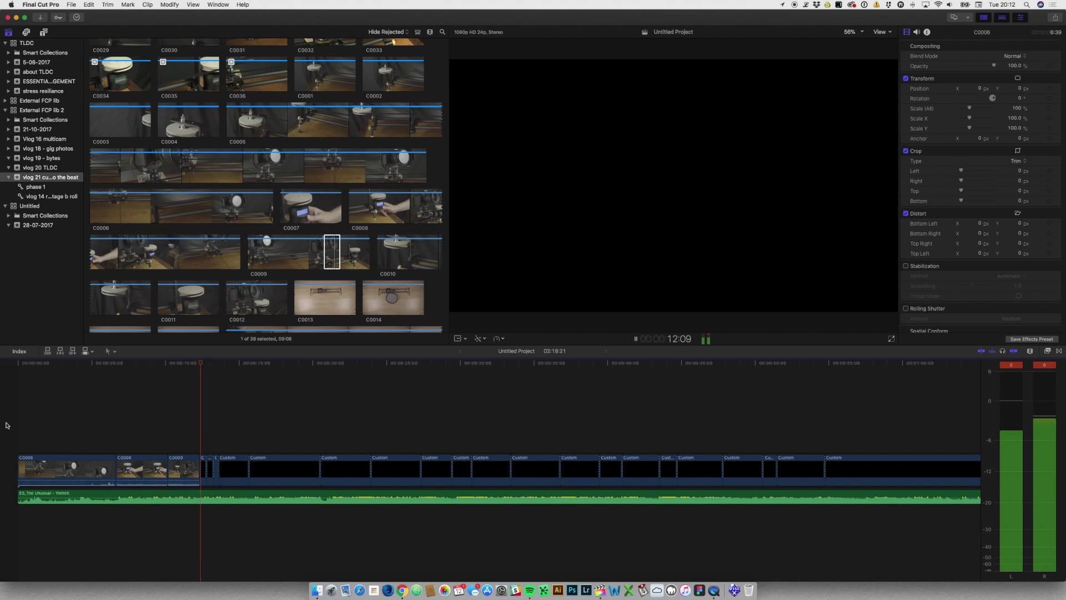
key("space")
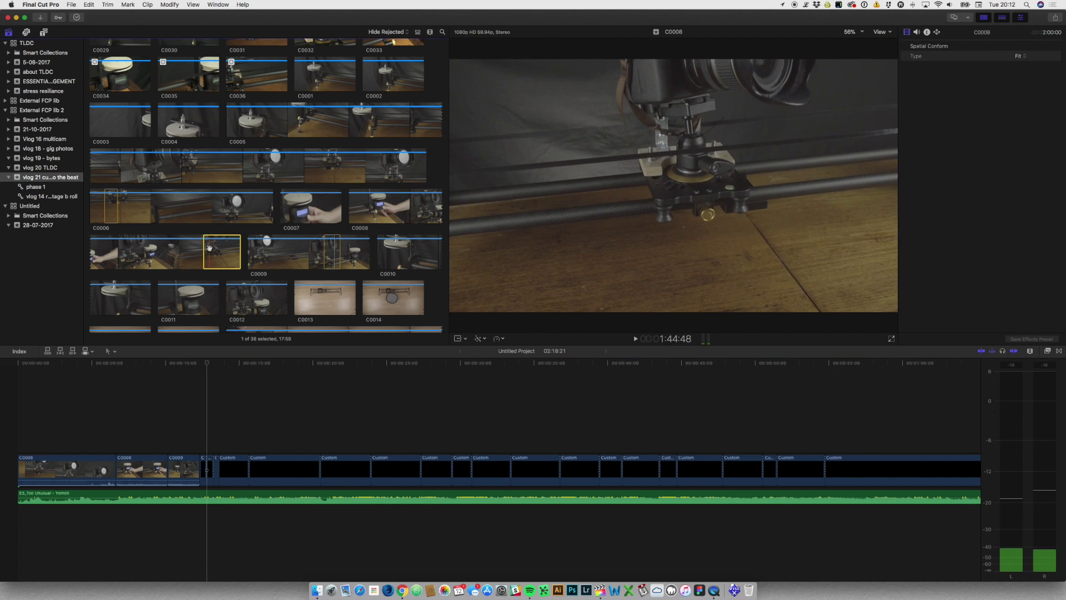
key("super+equal")
key("super+equal")
left_click(274, 251)
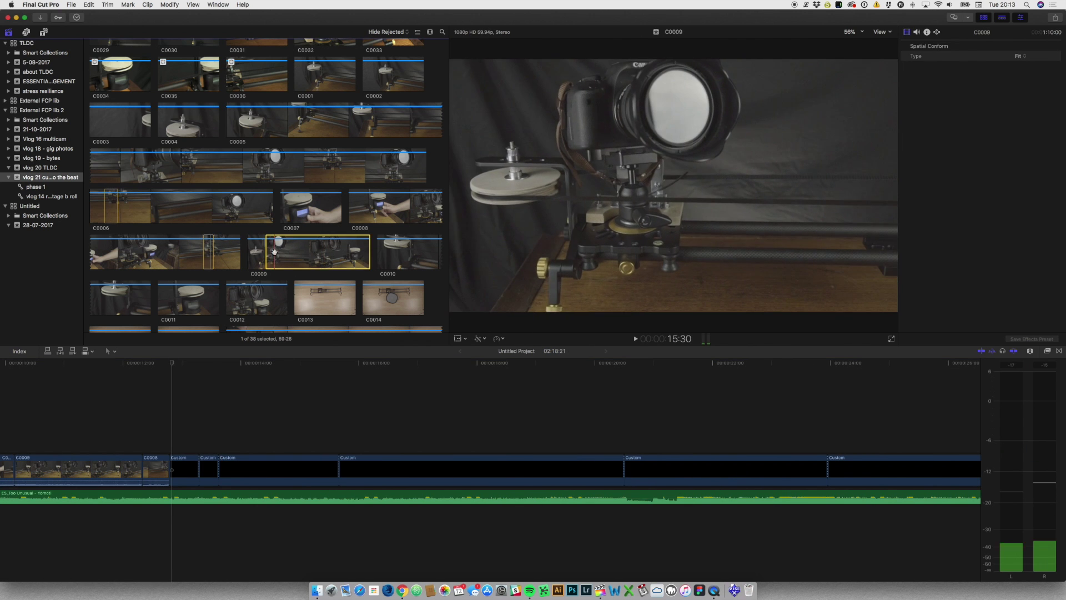
left_click_drag(273, 251, 183, 465)
left_click(194, 469)
left_click_drag(331, 249, 208, 461)
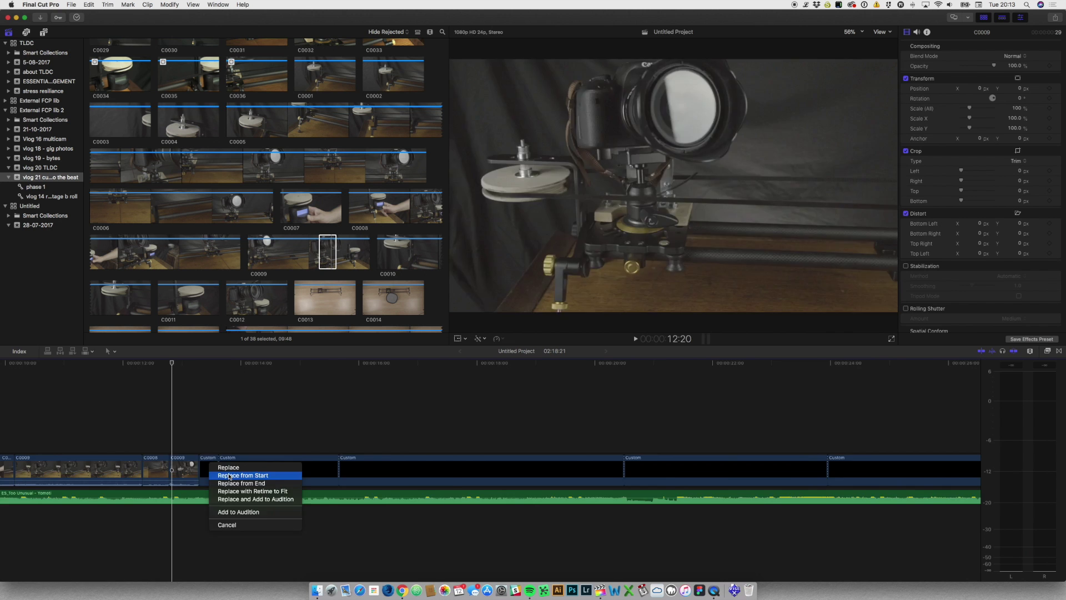
left_click(225, 465)
key("super+minus")
key("super+minus")
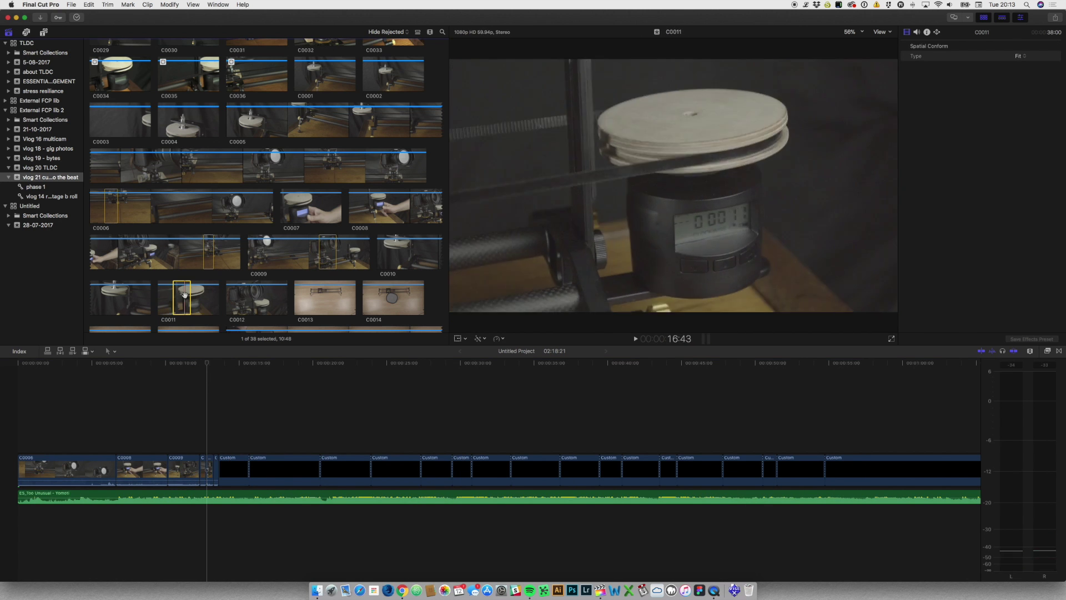
Fill the next placeholder with a C0011 range and play back to check it.
left_click_drag(185, 294, 233, 466)
left_click(245, 469)
key("Home")
key("space")
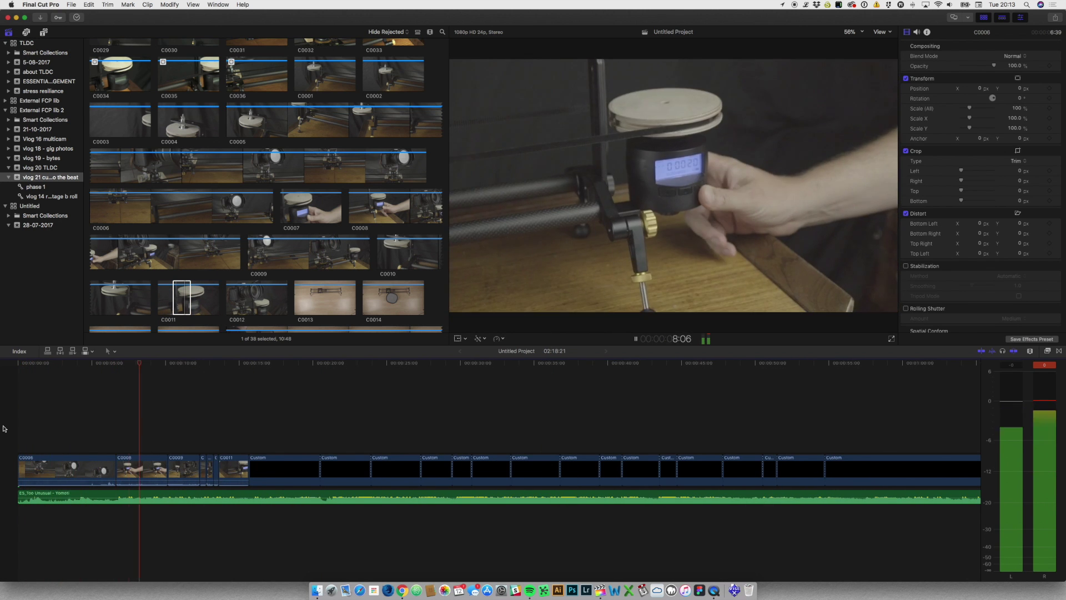
key("space")
scroll(166, 248, "up", 4)
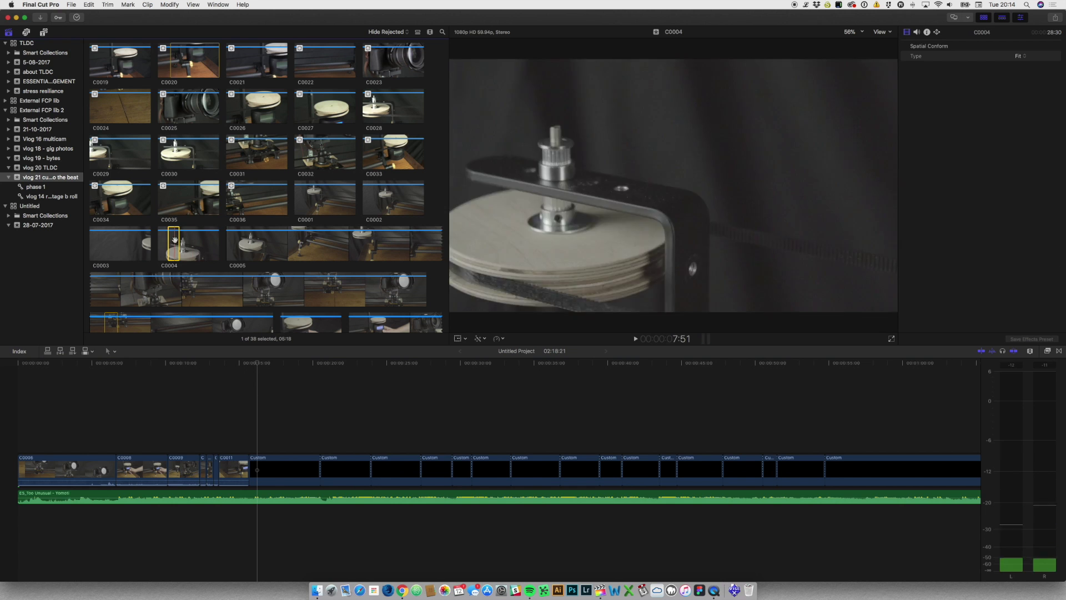
Drop short ranges from C0031 and C0025 onto the following placeholders.
key("shift+r")
left_click(254, 152)
left_click_drag(255, 153, 343, 469)
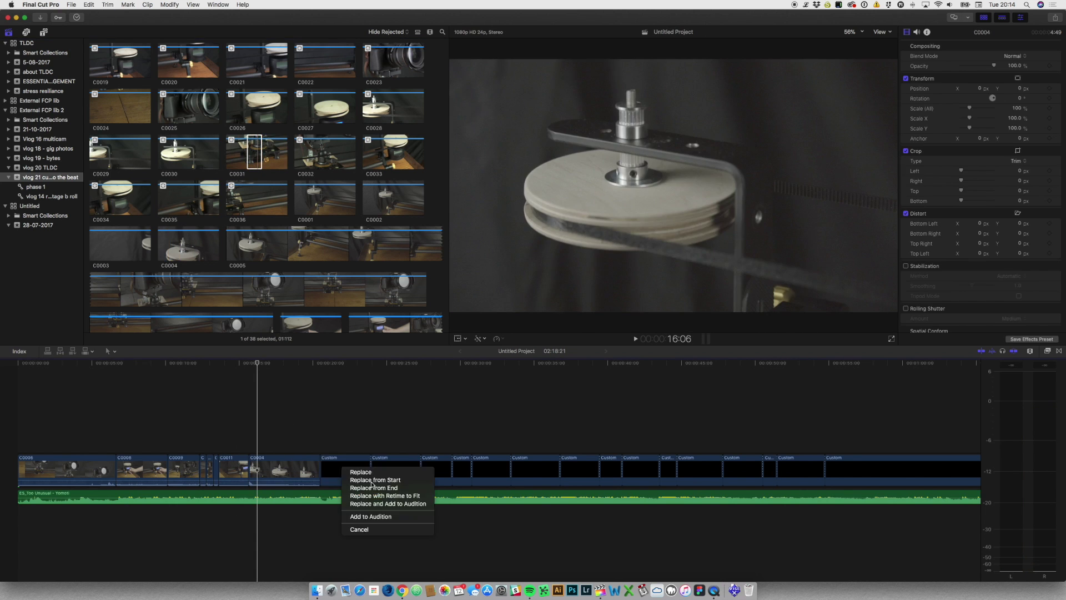
left_click(372, 480)
scroll(250, 194, "up", 3)
left_click(187, 156)
left_click_drag(187, 156, 421, 482)
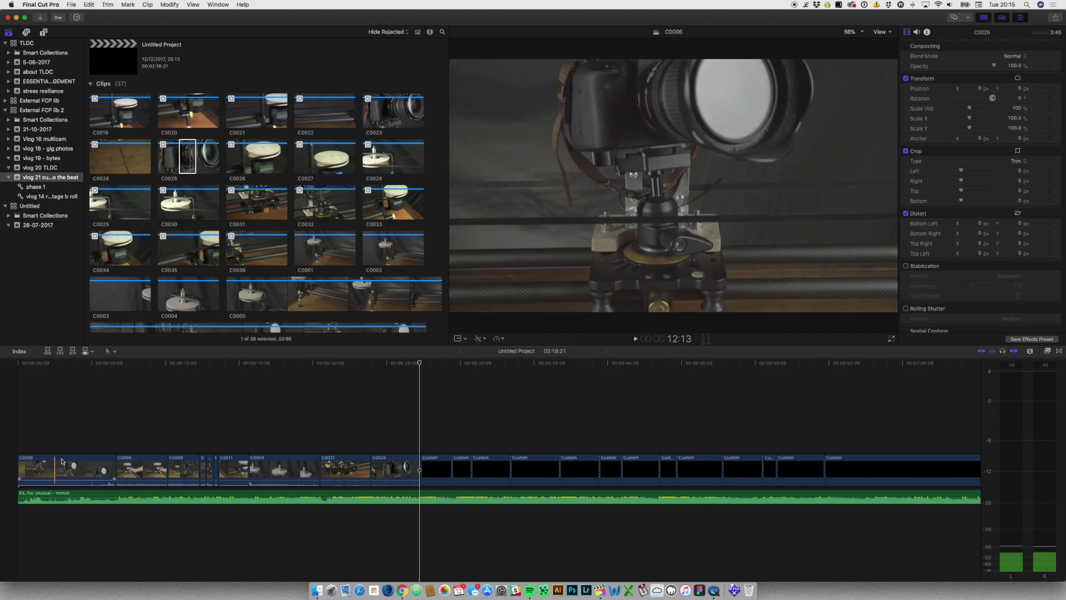
Slow clip C0006 at the start of the timeline to 40% speed.
left_click(82, 462)
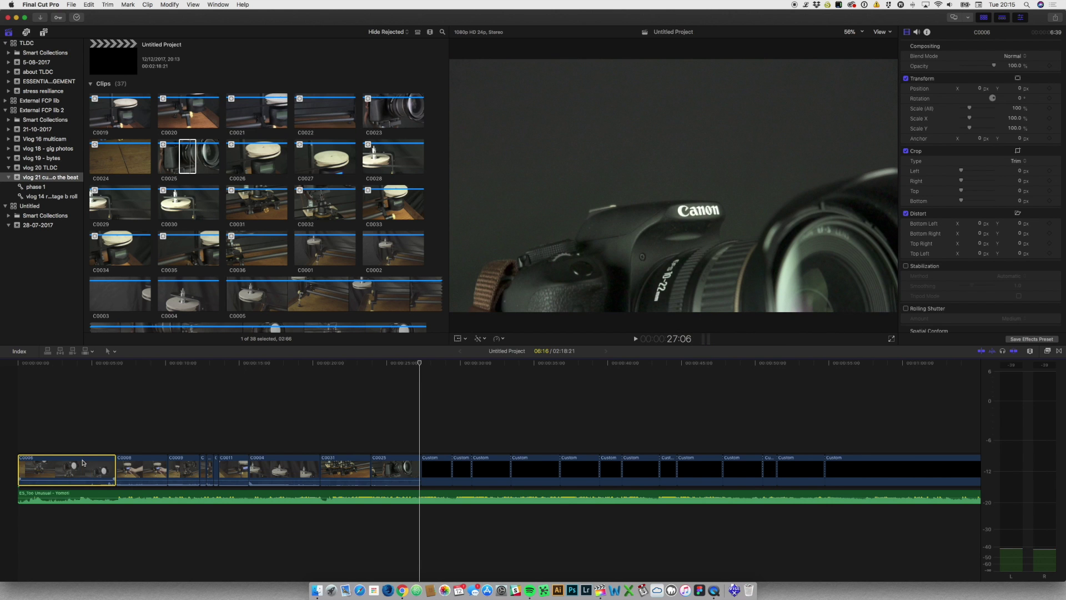
right_click(82, 463)
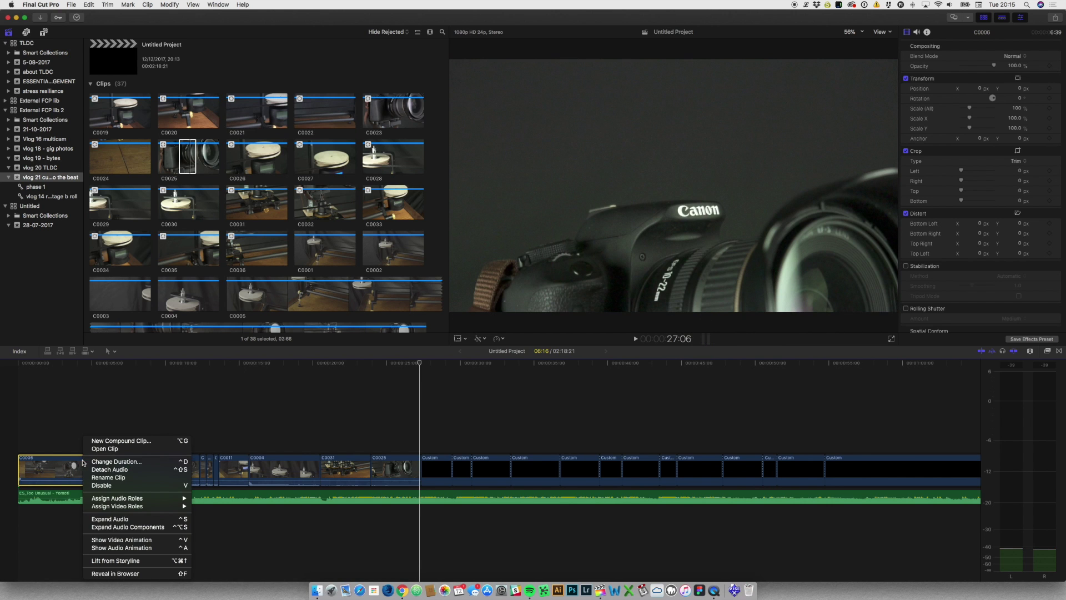
left_click(38, 461)
left_click(497, 338)
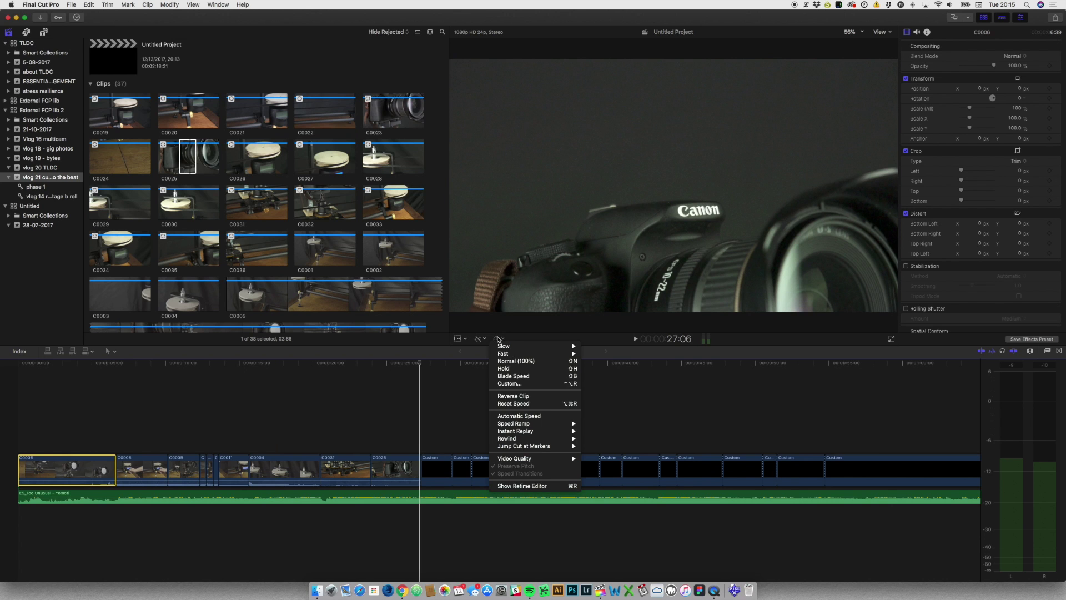
left_click(542, 416)
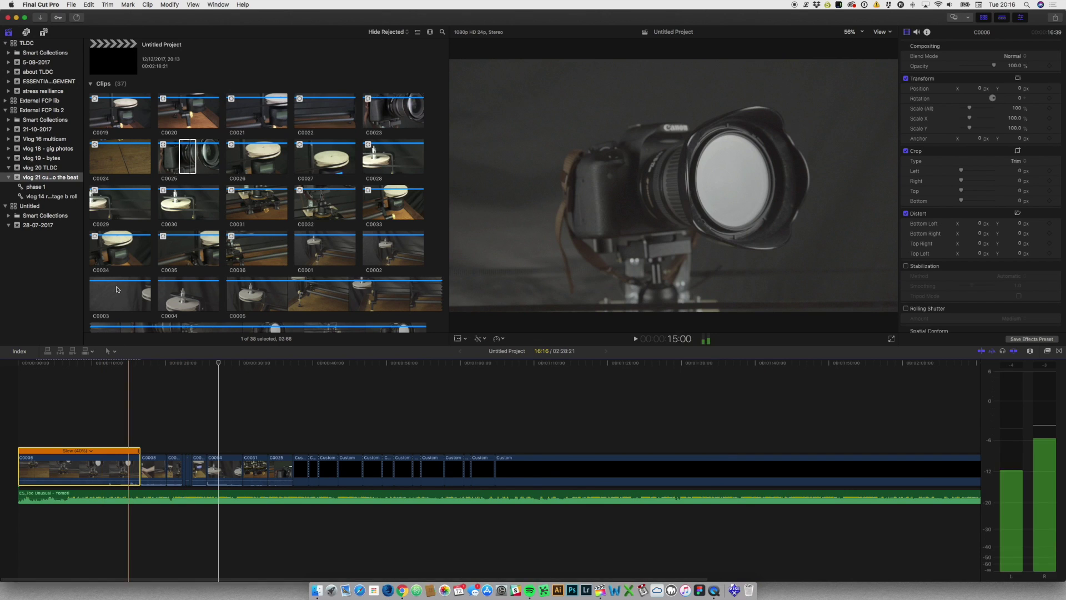
Create a new 1080p HD 24p project, Untitled Project 1, keeping the default settings.
left_click(72, 4)
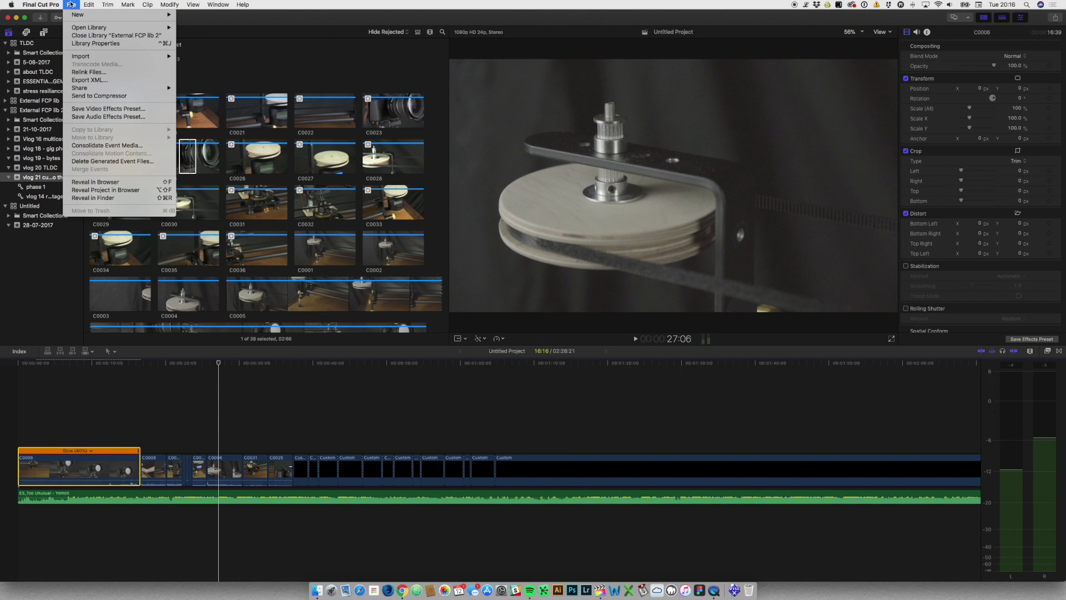
mouse_move(84, 14)
left_click(215, 18)
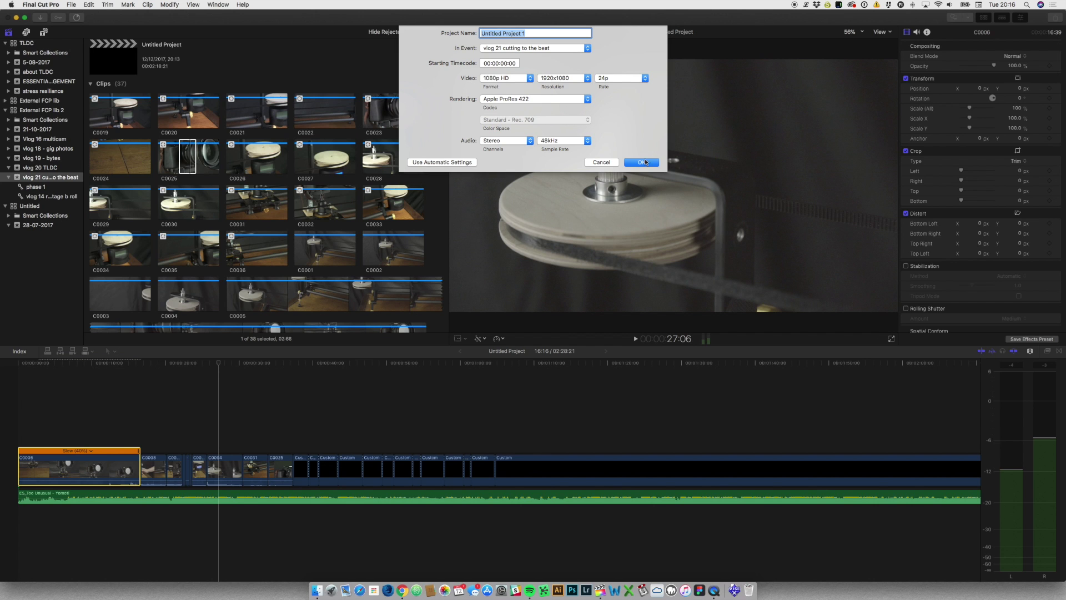
left_click(645, 162)
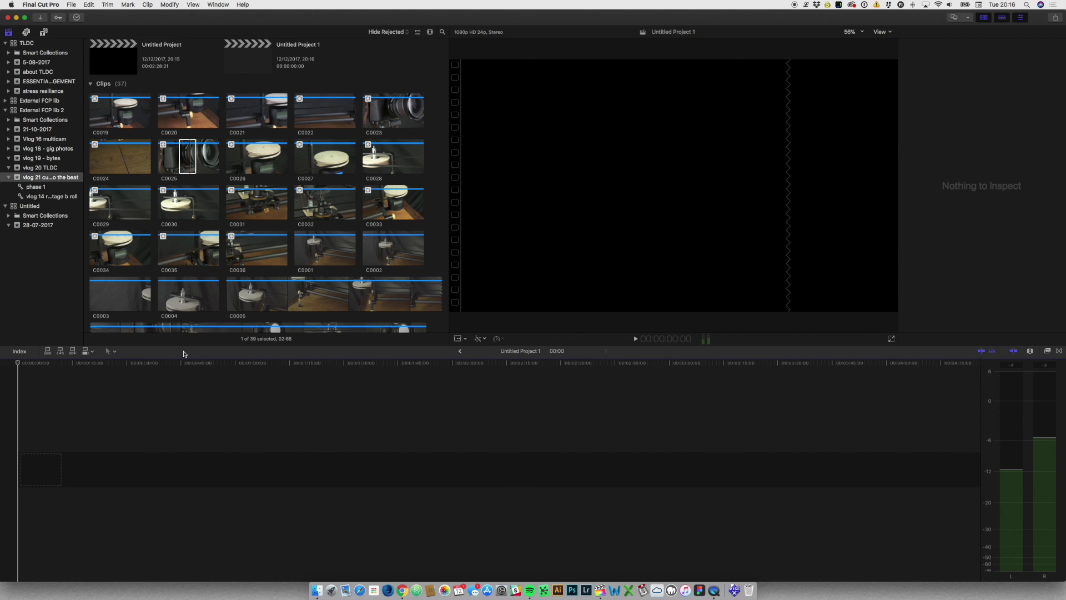
Preview clip C0020 and scroll through the browser's clip list.
left_click(193, 113)
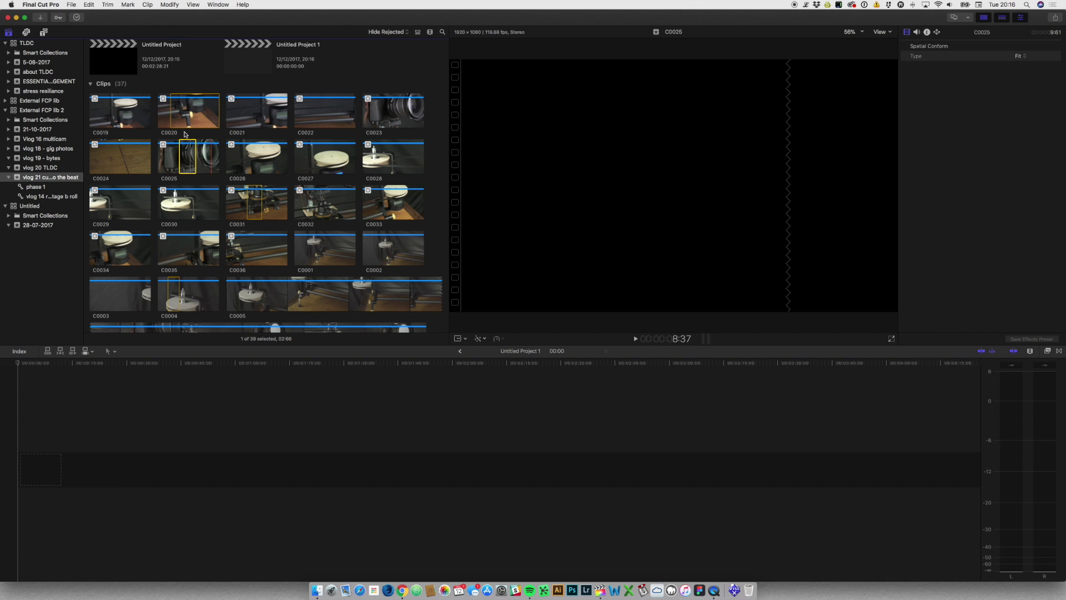
key("space")
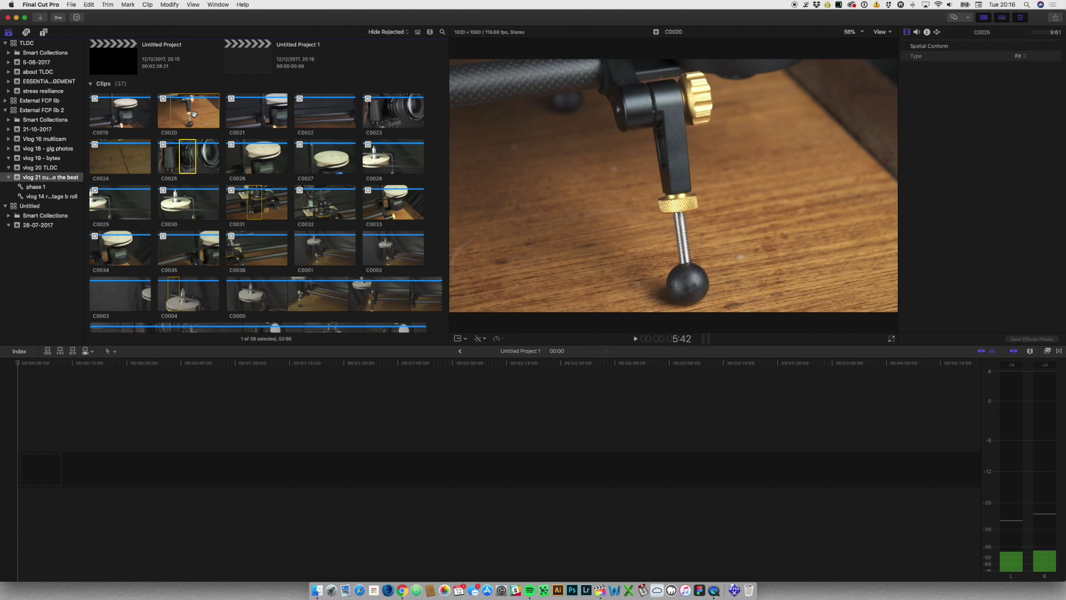
scroll(253, 212, "down", 5)
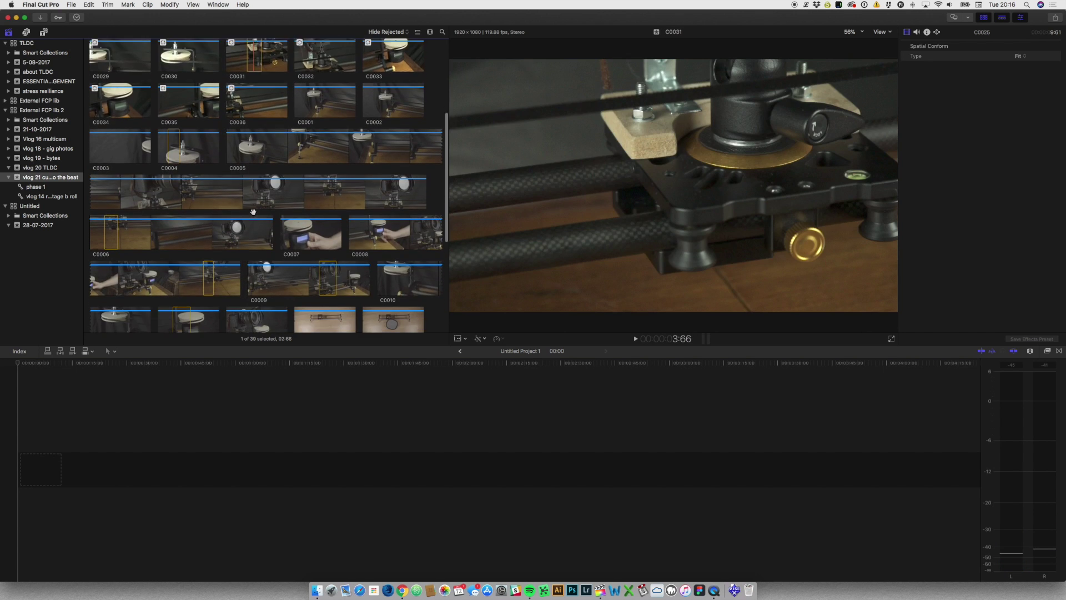
scroll(253, 212, "down", 3)
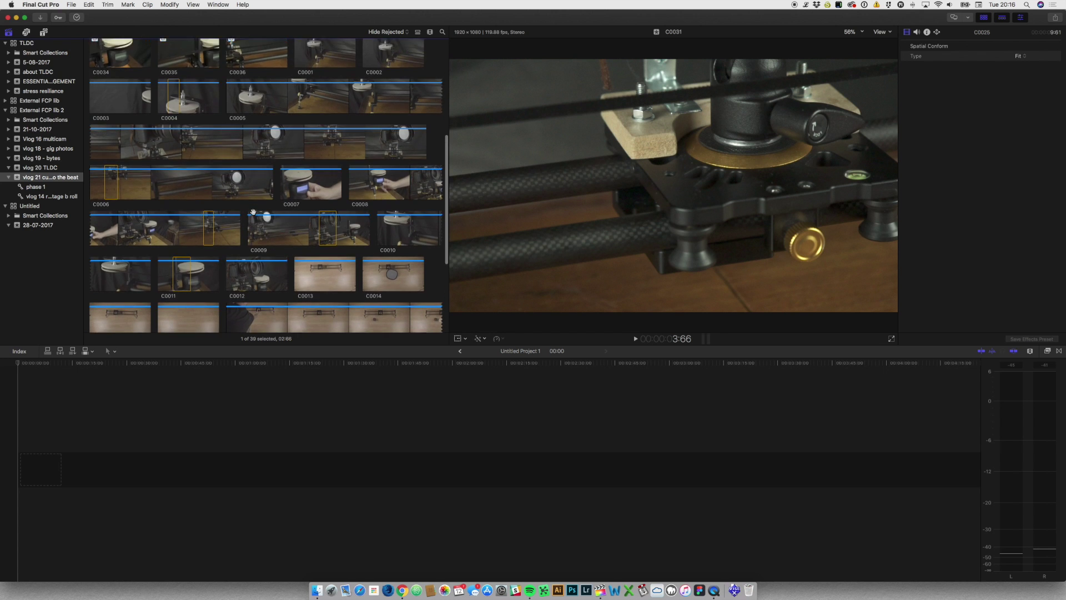
scroll(254, 212, "up", 3)
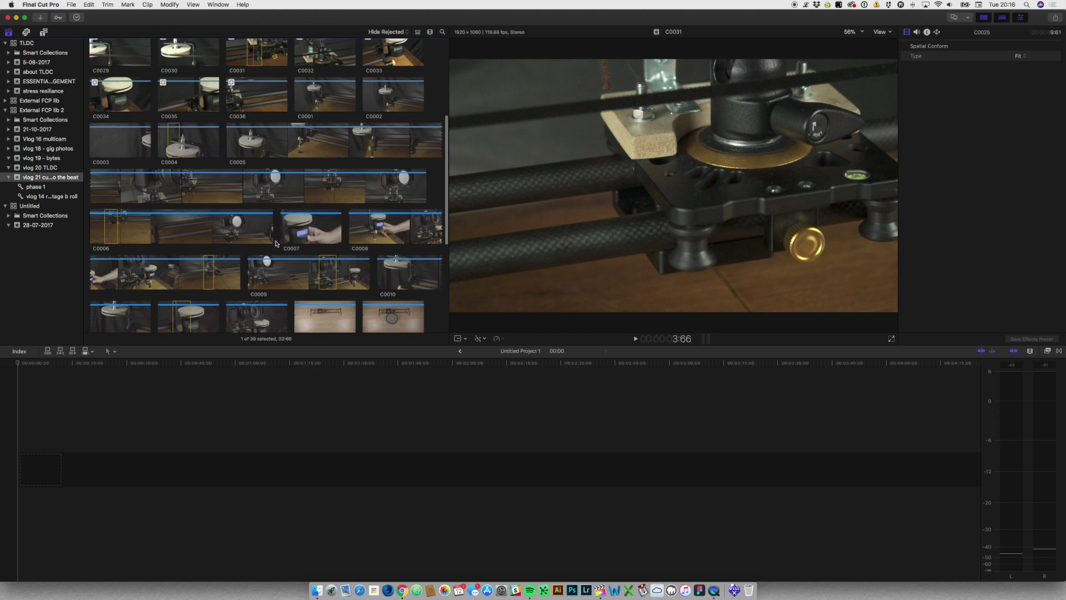
scroll(276, 243, "up", 2)
scroll(276, 243, "up", 1)
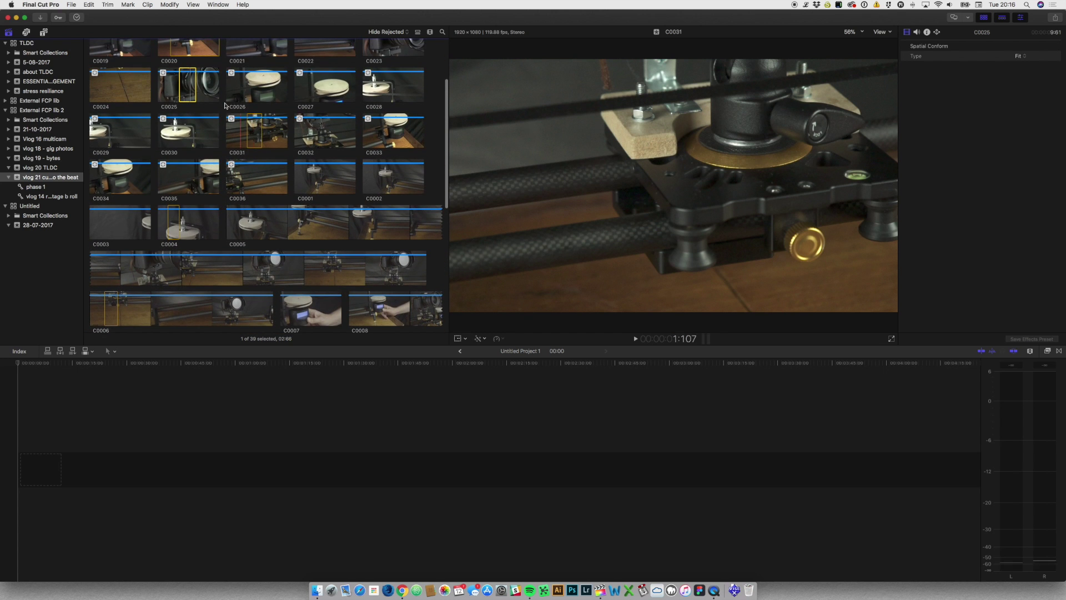
scroll(225, 106, "up", 2)
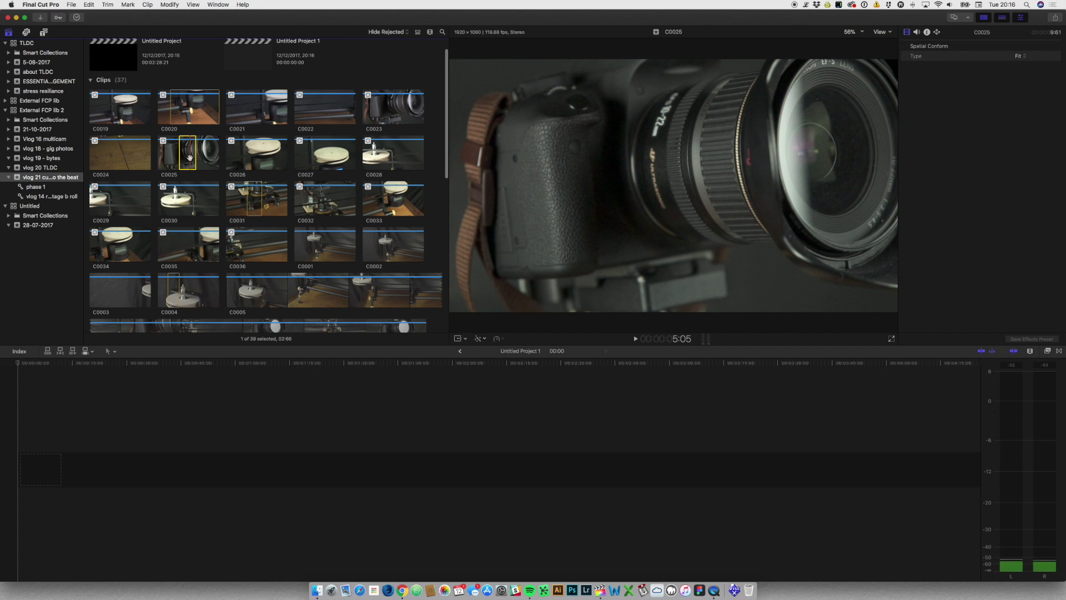
Drop C0025 at the project start, lay ES_Too Unusual - Yomoti beneath it, and play.
left_click_drag(190, 151, 40, 472)
scroll(255, 268, "down", 8)
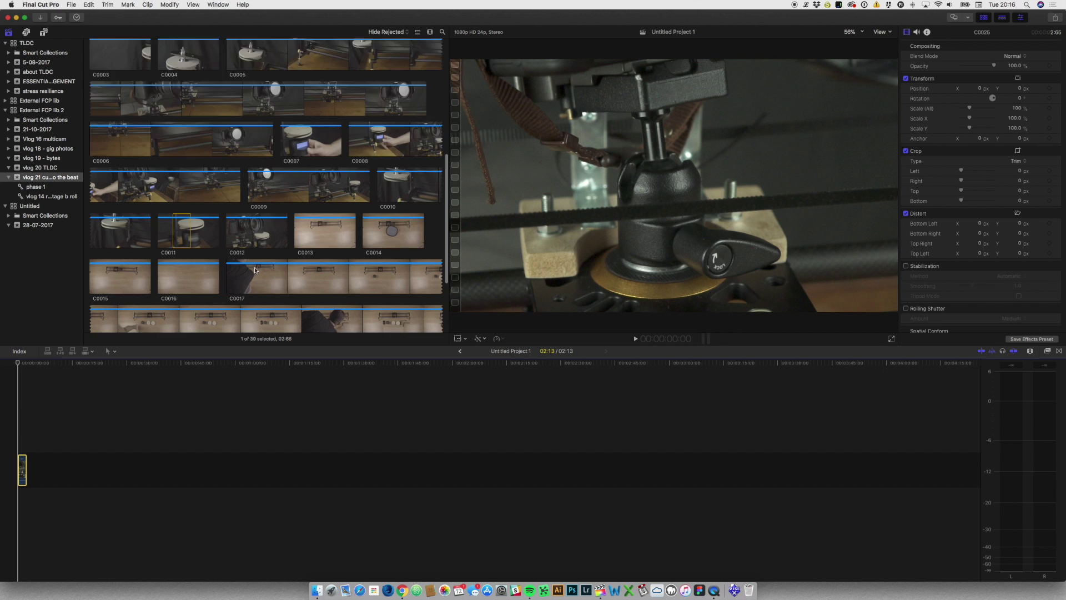
left_click(255, 297)
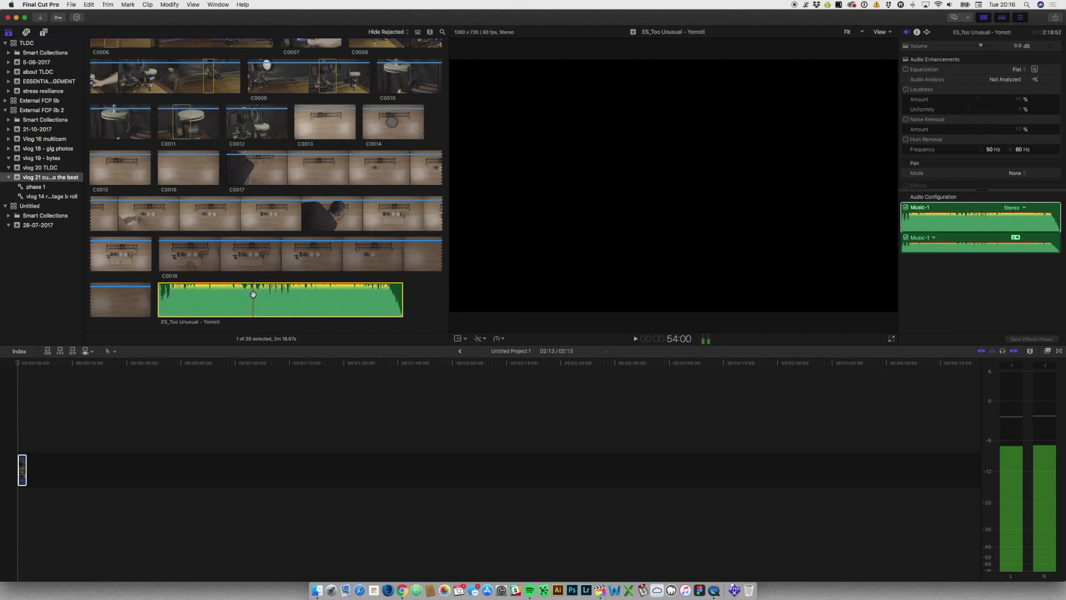
left_click_drag(255, 297, 13, 528)
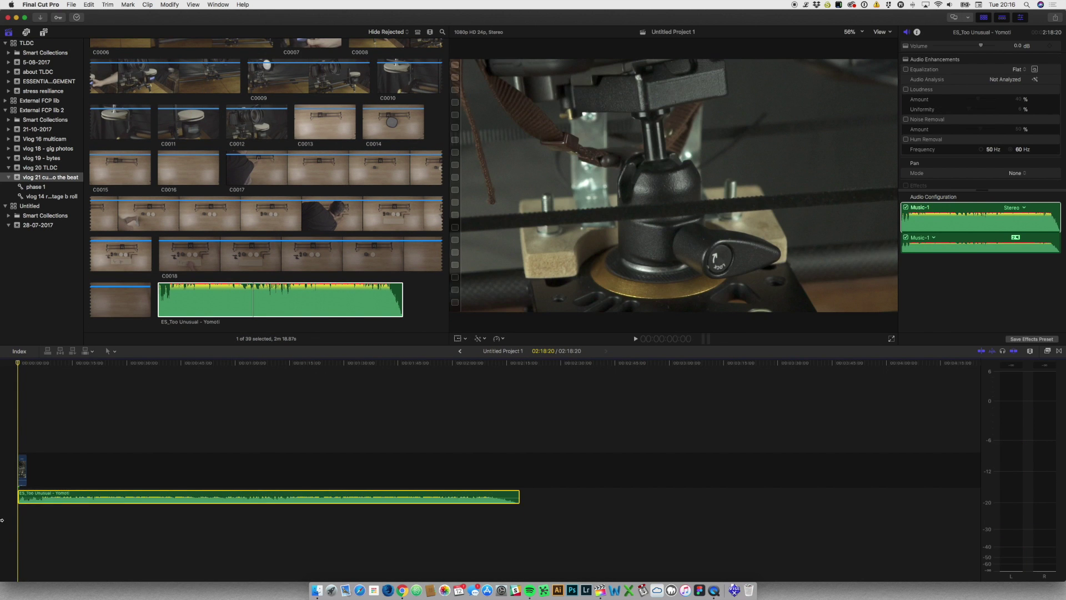
key("space")
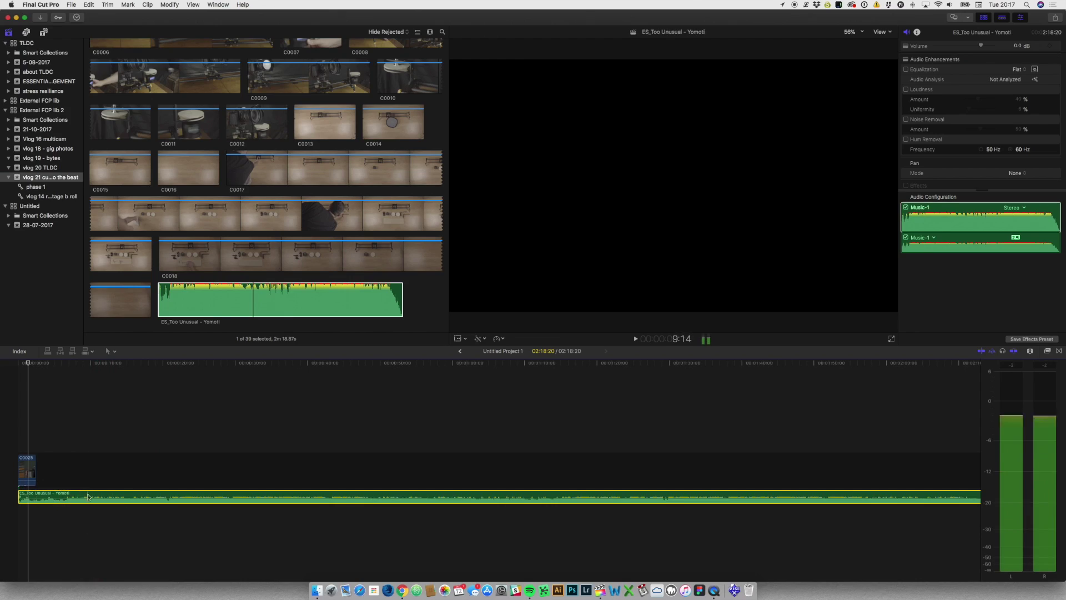
Select the music clip, mark beats during playback, then undo that false start.
left_click(2, 422)
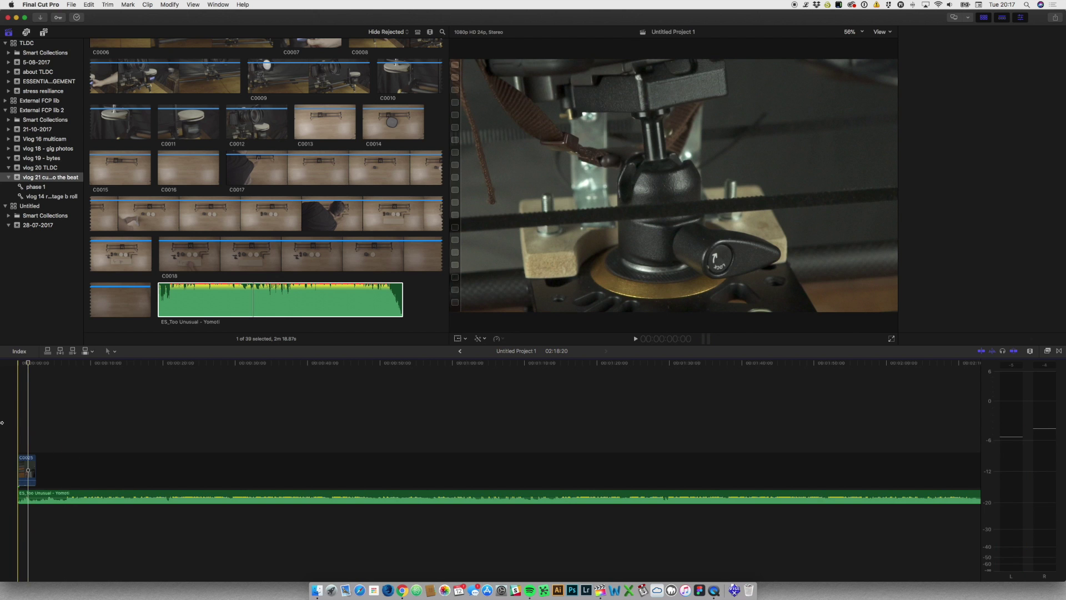
left_click(101, 498)
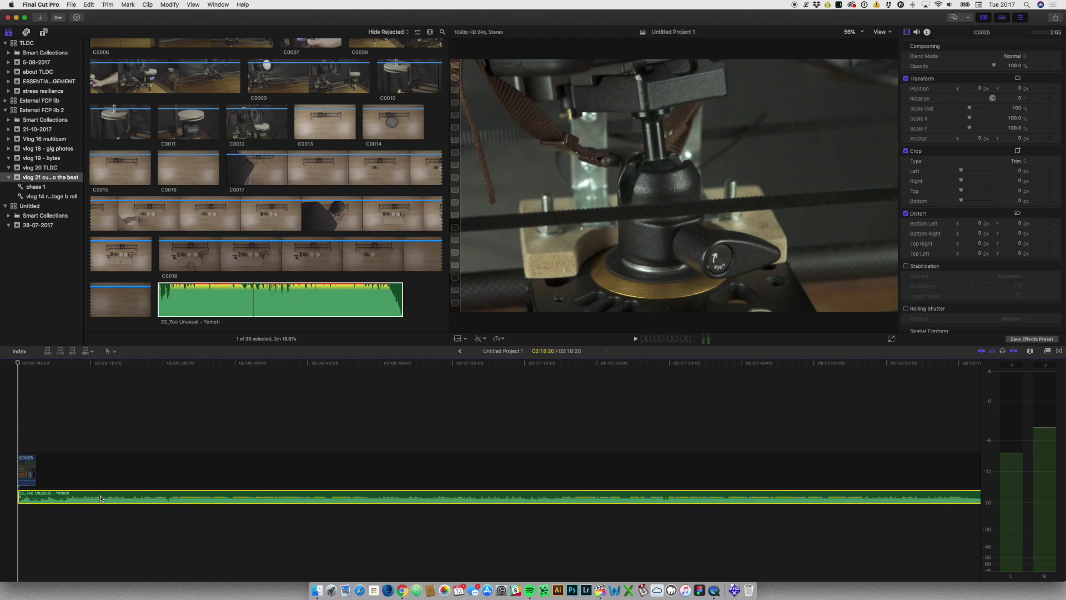
key("space")
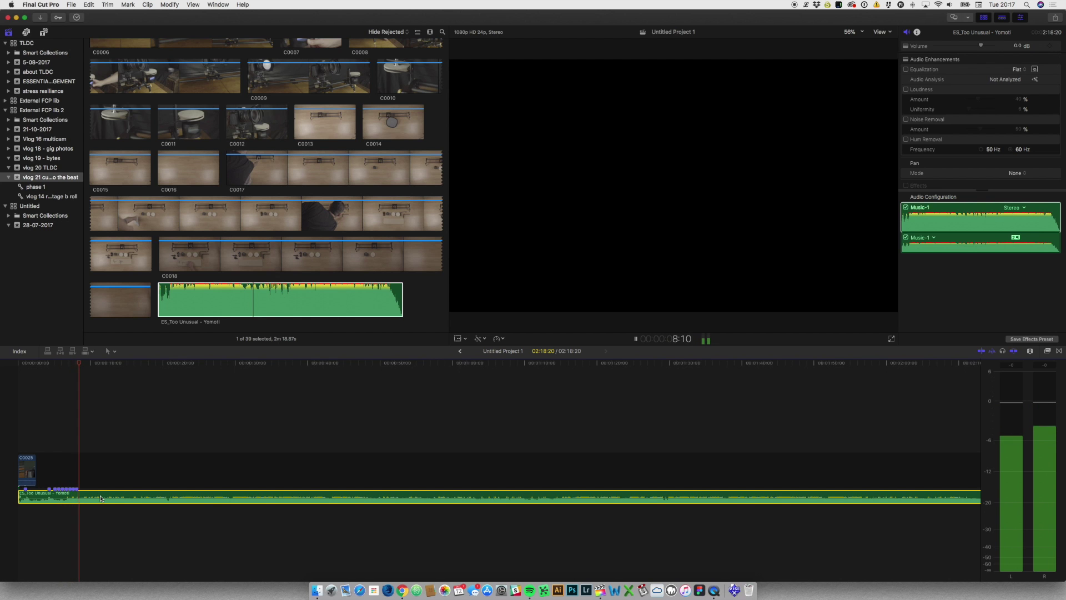
key("space")
key("super+z")
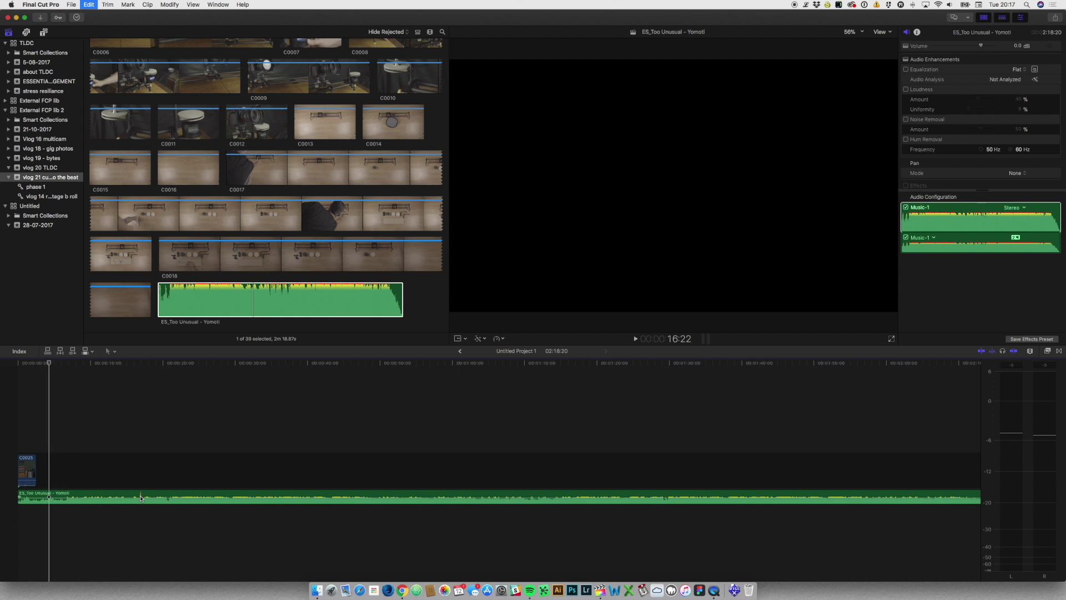
Replay the music from the start, marking its beats across roughly the first 28 seconds.
left_click(14, 441)
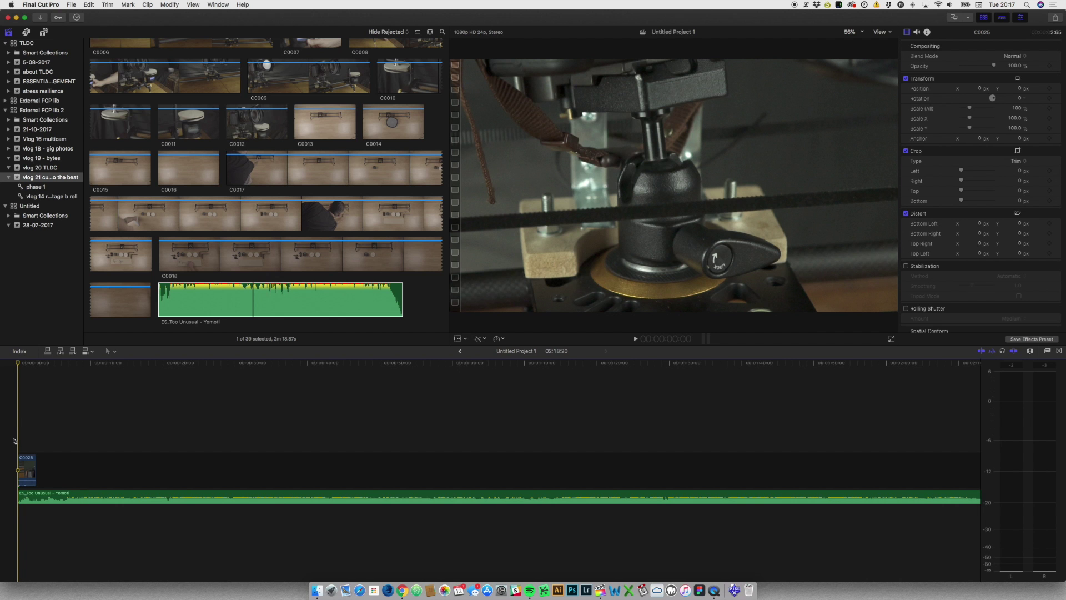
key("space")
key("XF86AudioRaiseVolume")
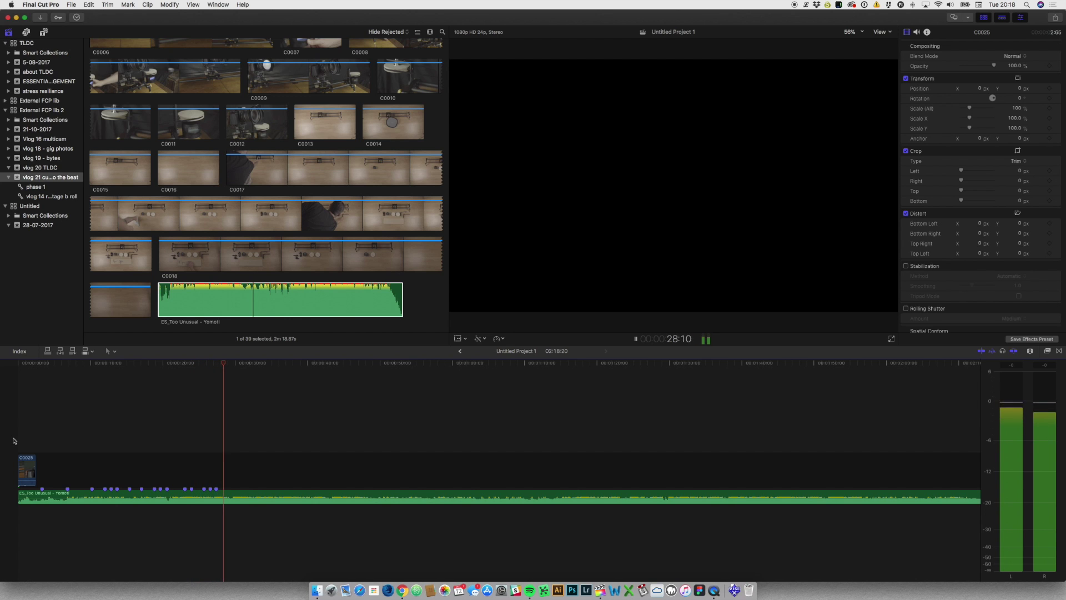
left_click(84, 491)
key("space")
key("F11")
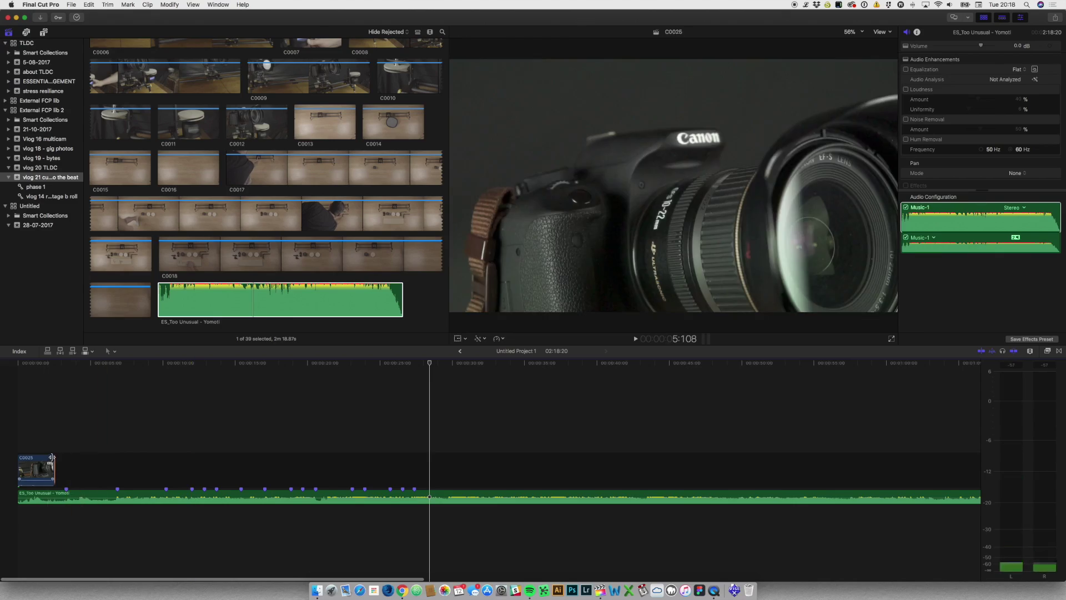
Extend C0025's end to 3:08 so it lands on the first beat marker.
key("super+equal")
key("super+equal")
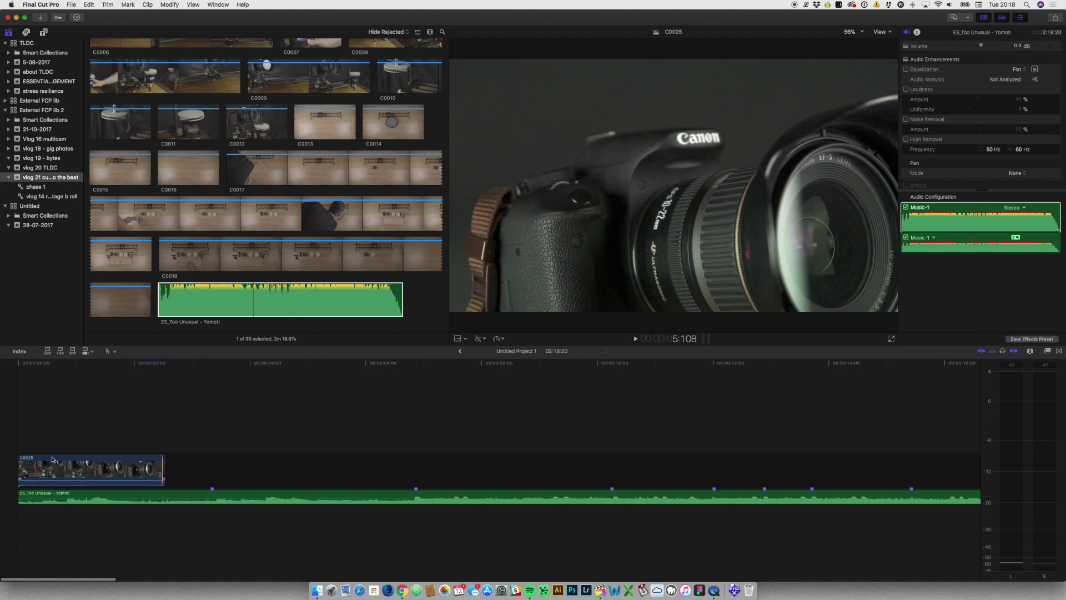
key("space")
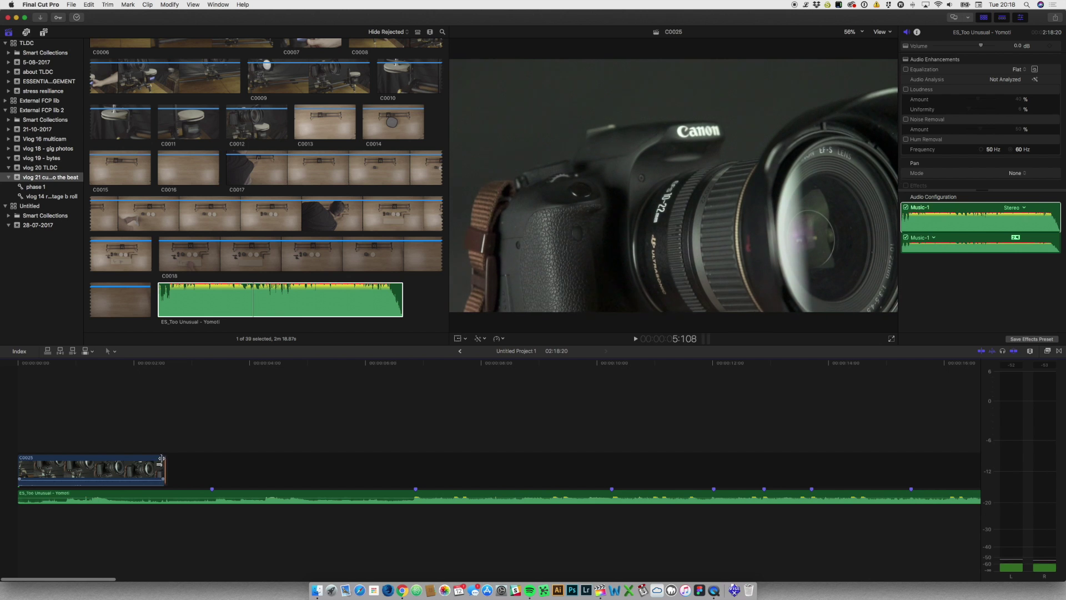
left_click_drag(161, 458, 214, 458)
key("super+equal")
key("super+equal")
key("super+equal")
key("super+equal")
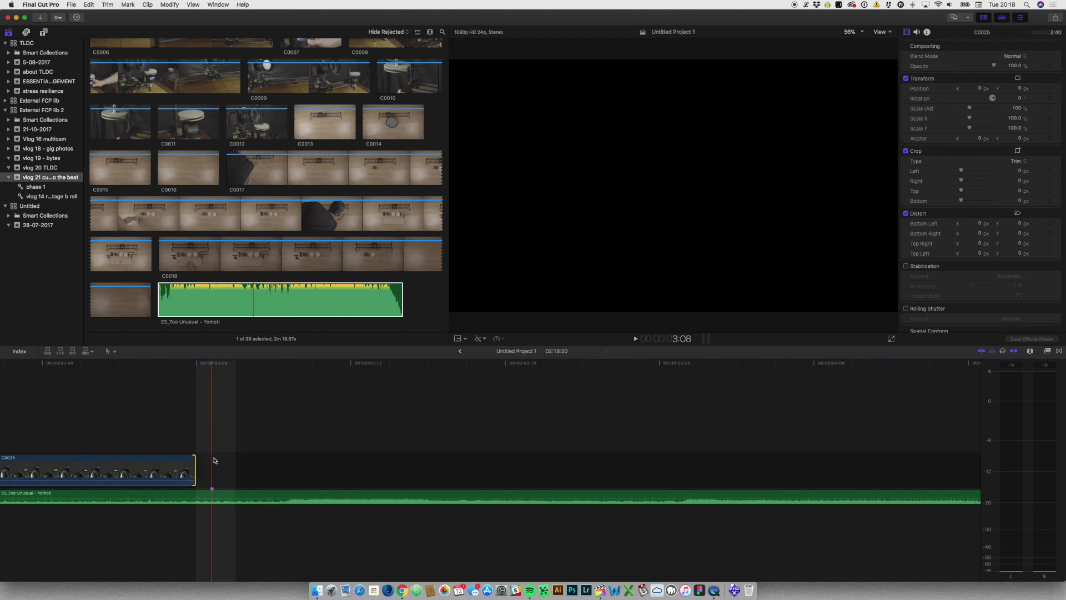
key("super+minus")
key("super+minus")
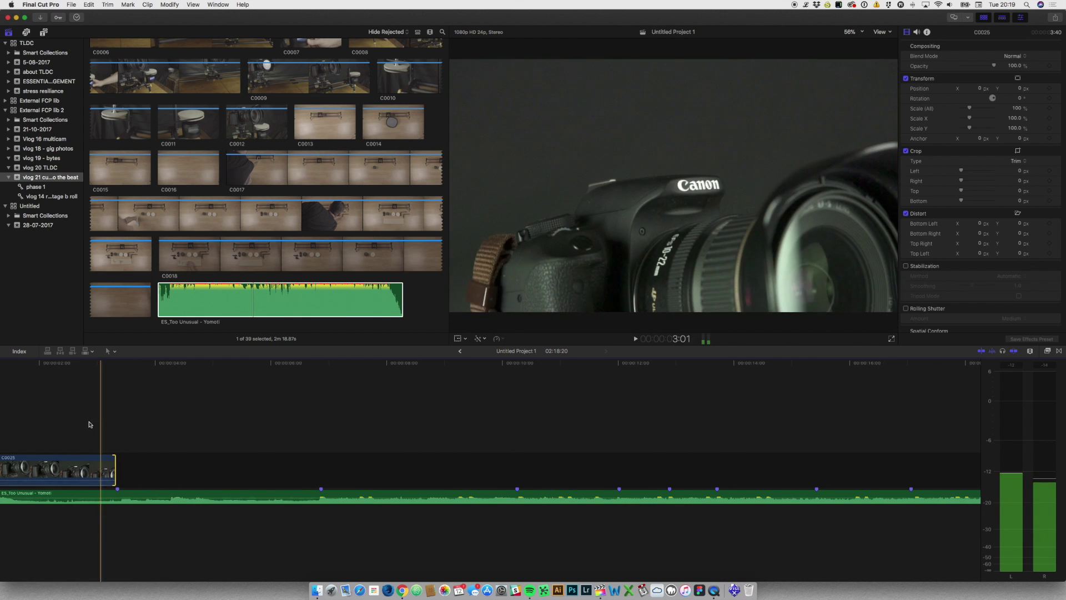
Add clip C0020 to the timeline right after C0025.
scroll(261, 281, "up", 10)
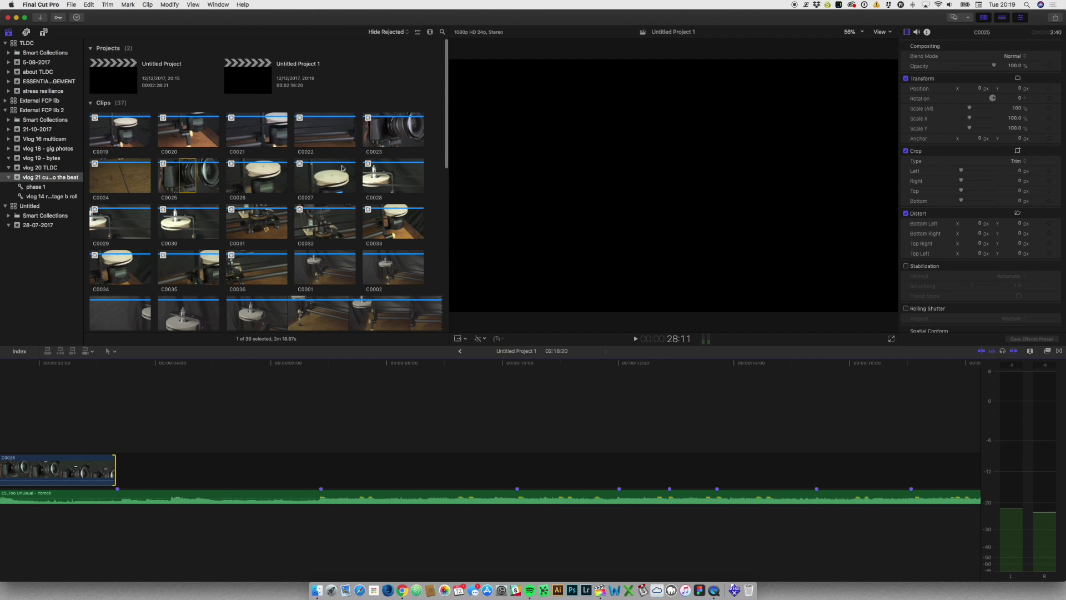
key("space")
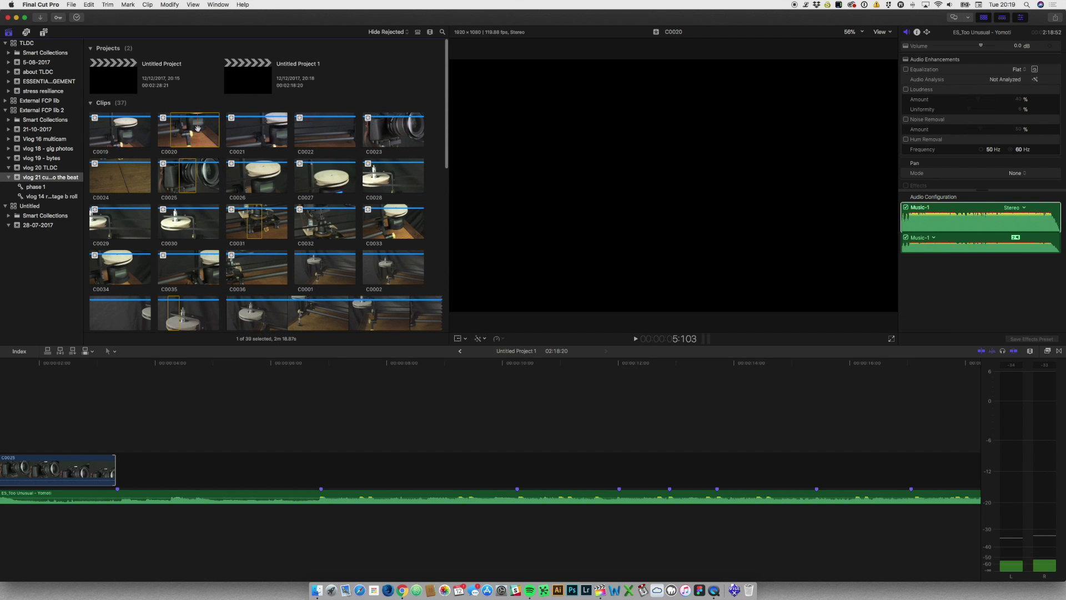
left_click_drag(197, 128, 147, 459)
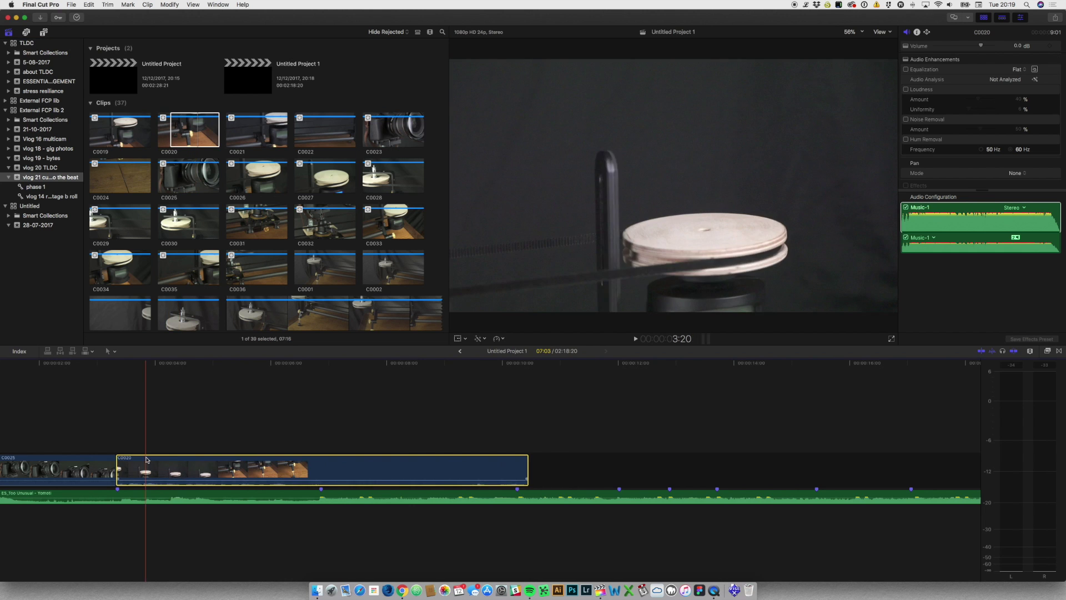
Shorten C0020 so its end lands on the next beat marker.
key("space")
left_click_drag(529, 463, 321, 472)
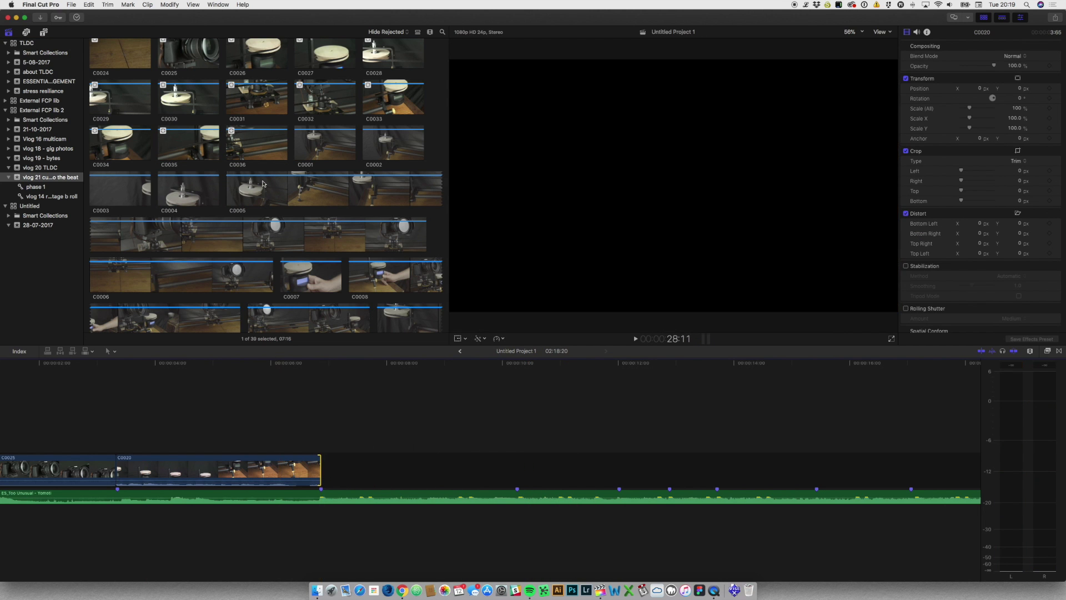
scroll(262, 182, "up", 5)
scroll(262, 182, "down", 8)
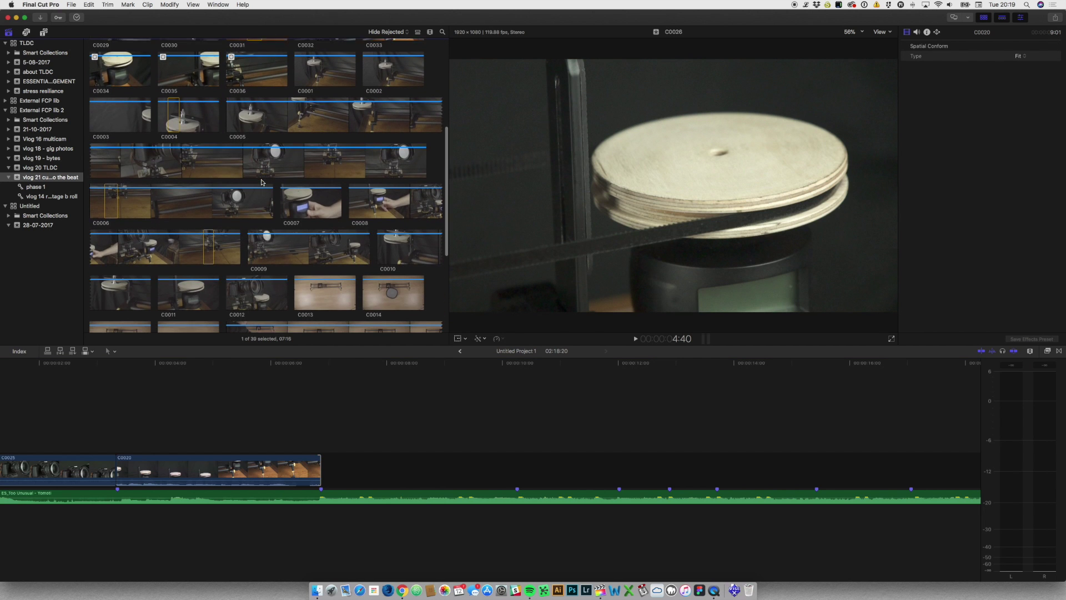
Return to the timeline's start and select the opening clip C0025.
left_click(222, 406)
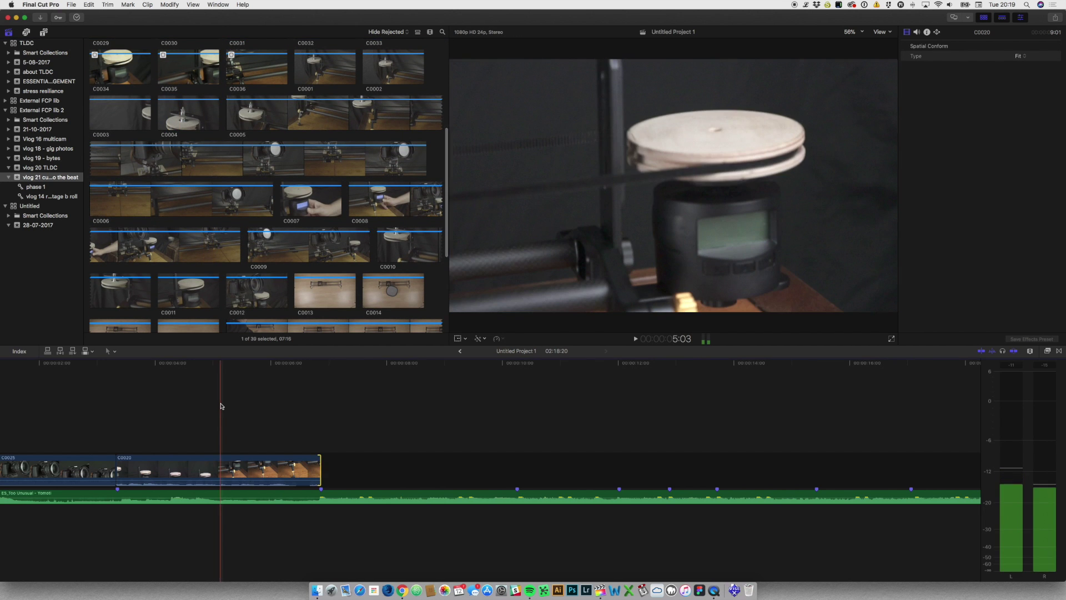
scroll(222, 406, "left", 3)
left_click(137, 459)
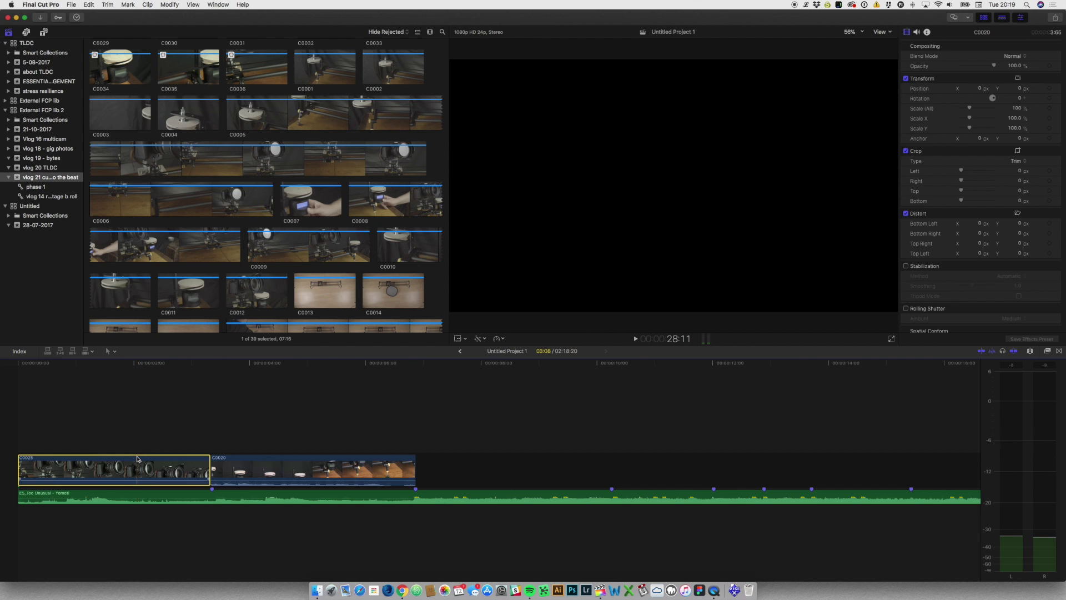
Retime C0025 to Slow 20% and shorten it back to a beat marker.
right_click(137, 459)
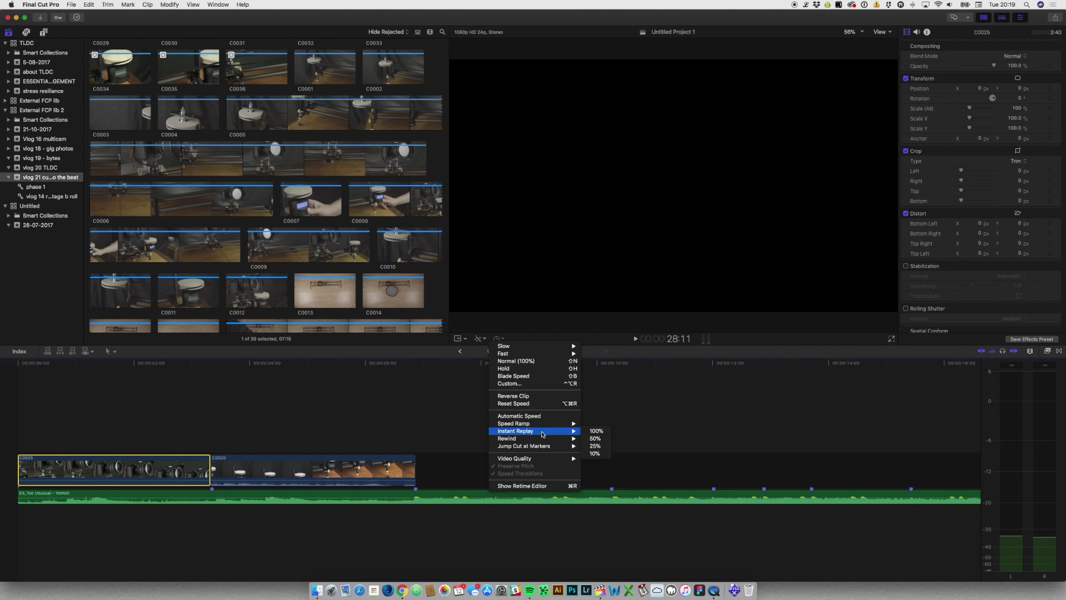
left_click(533, 418)
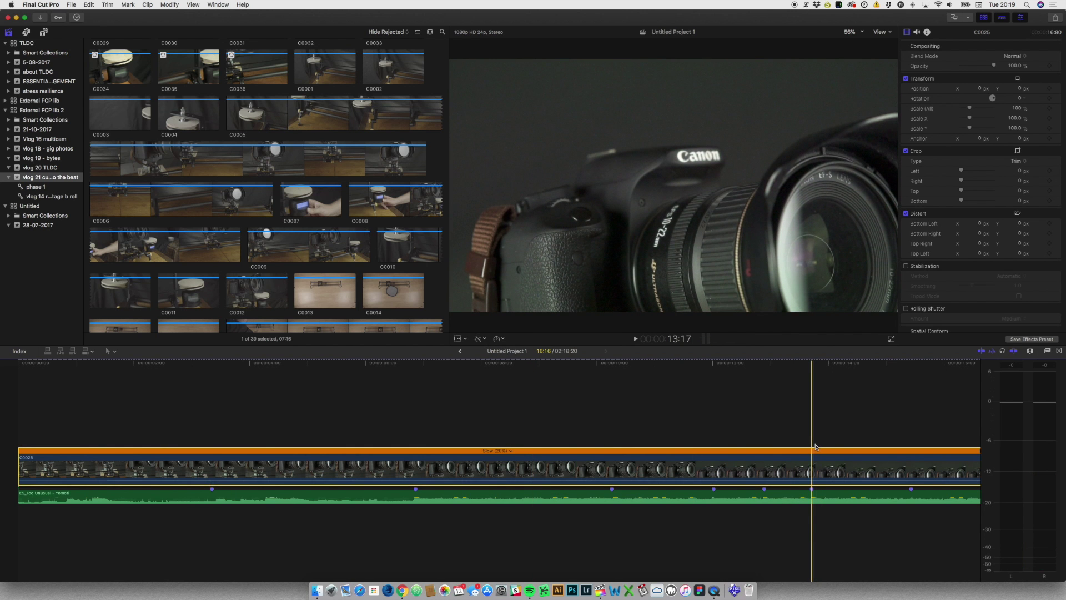
key("super+minus")
key("super+minus")
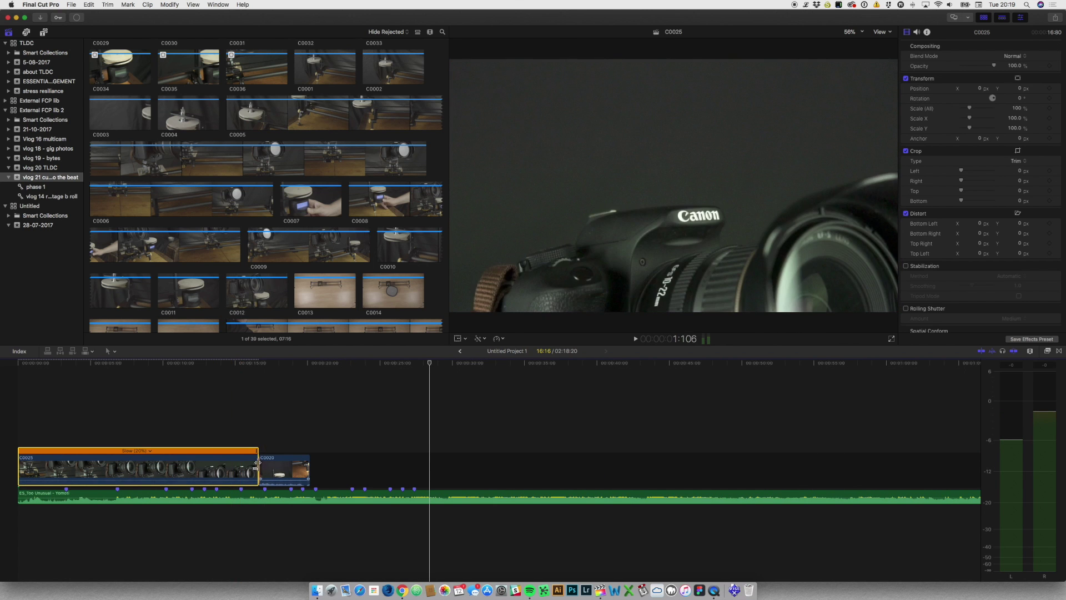
left_click_drag(258, 463, 65, 472)
Retime C0020 to Slow 20% and shorten it to end on a beat marker.
left_click(92, 459)
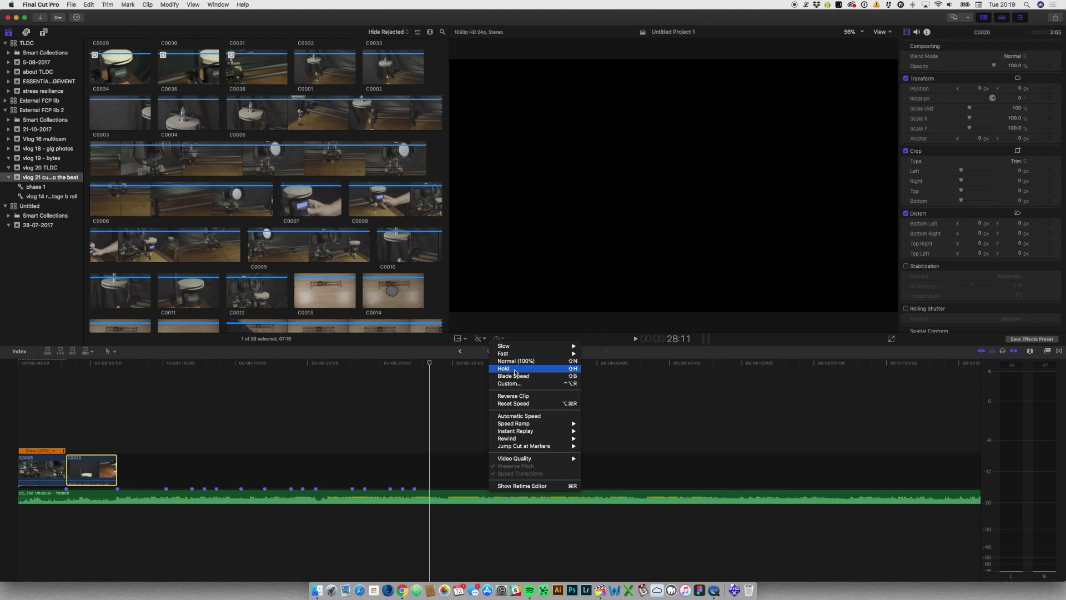
left_click(543, 417)
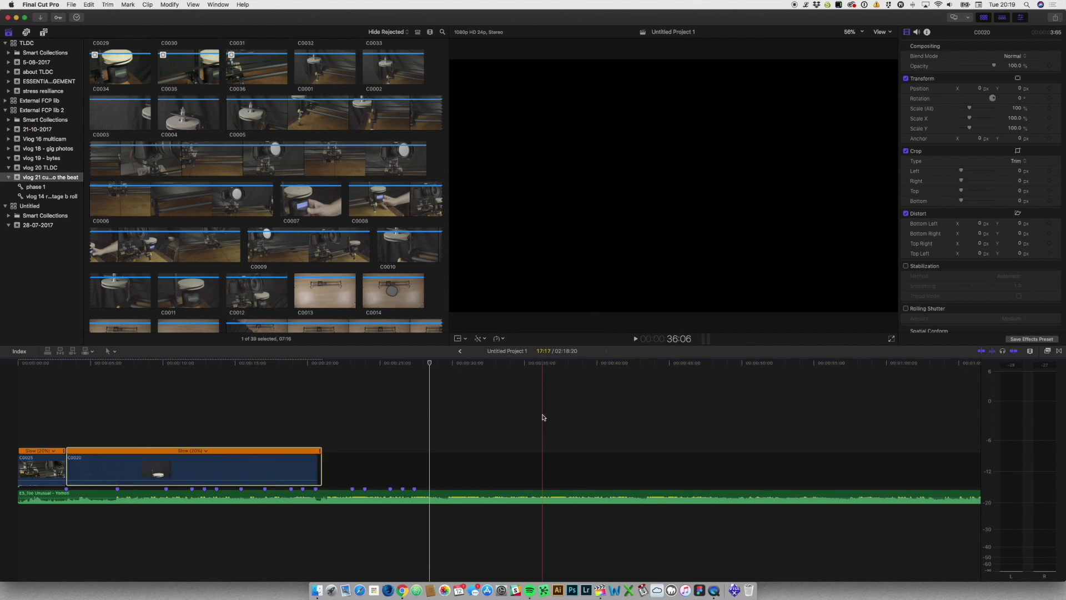
left_click_drag(322, 453, 116, 457)
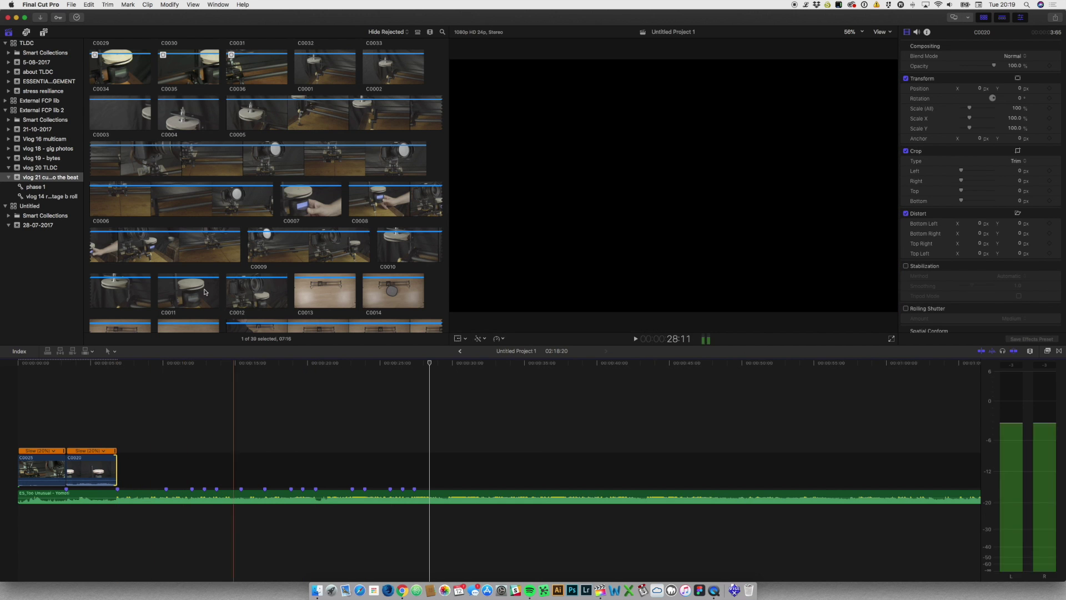
Append the marked C0009 range after C0020, trimming its end back to a beat marker.
scroll(313, 175, "up", 1)
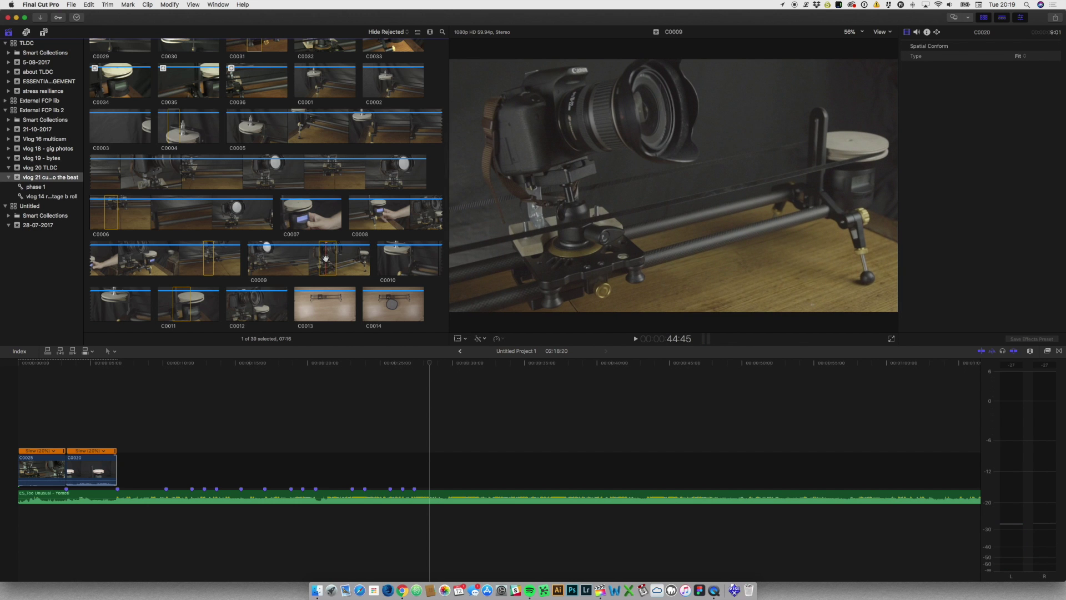
left_click_drag(320, 279, 122, 470)
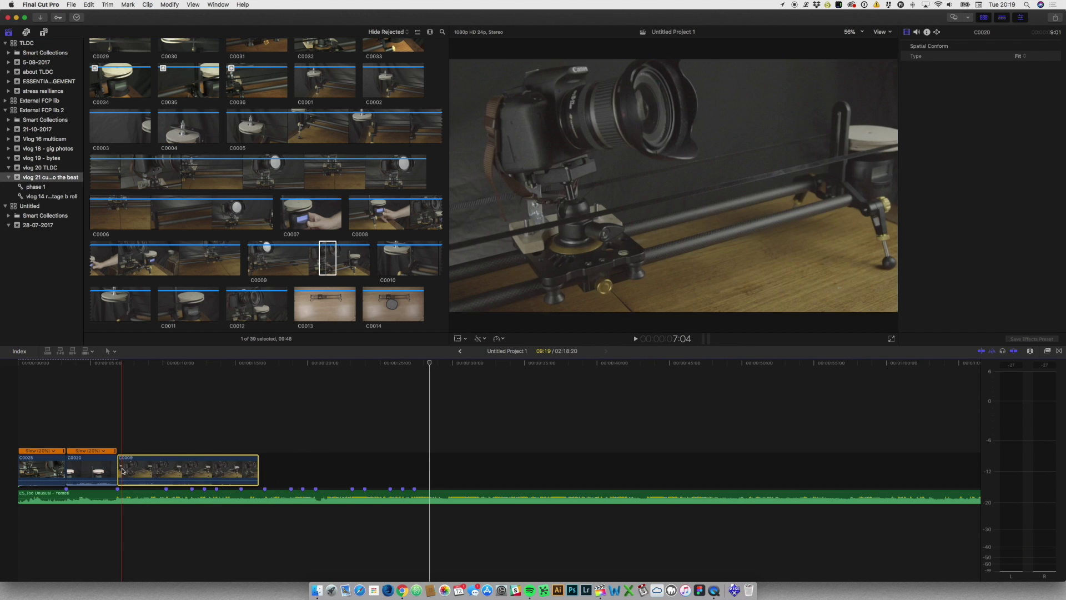
left_click_drag(256, 463, 166, 471)
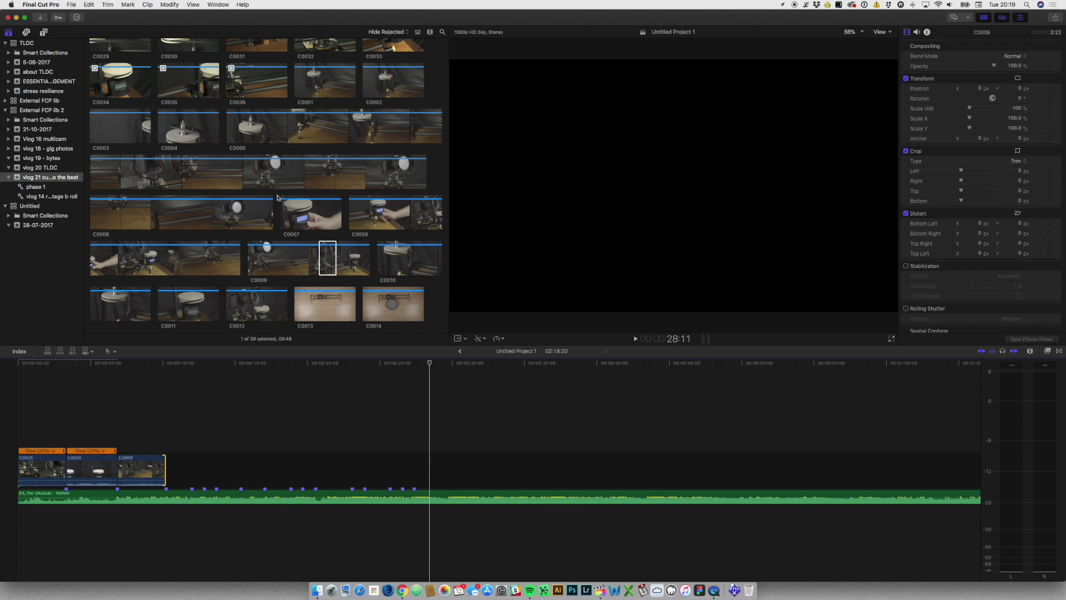
scroll(277, 197, "up", 10)
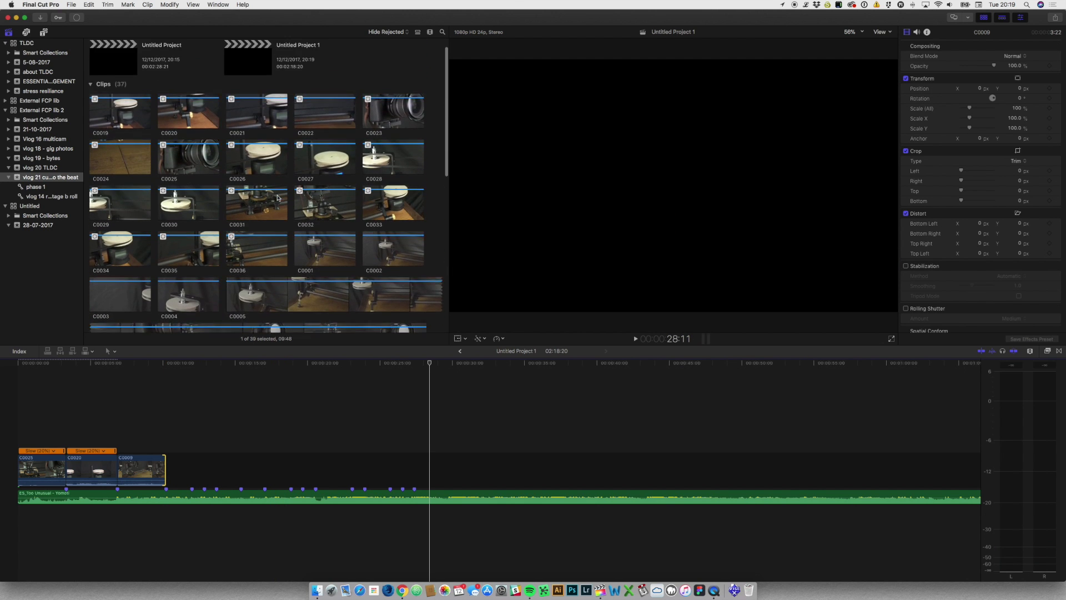
Filter the browser to the phase 1 smart collection and append C0031 after C0009.
left_click(47, 177)
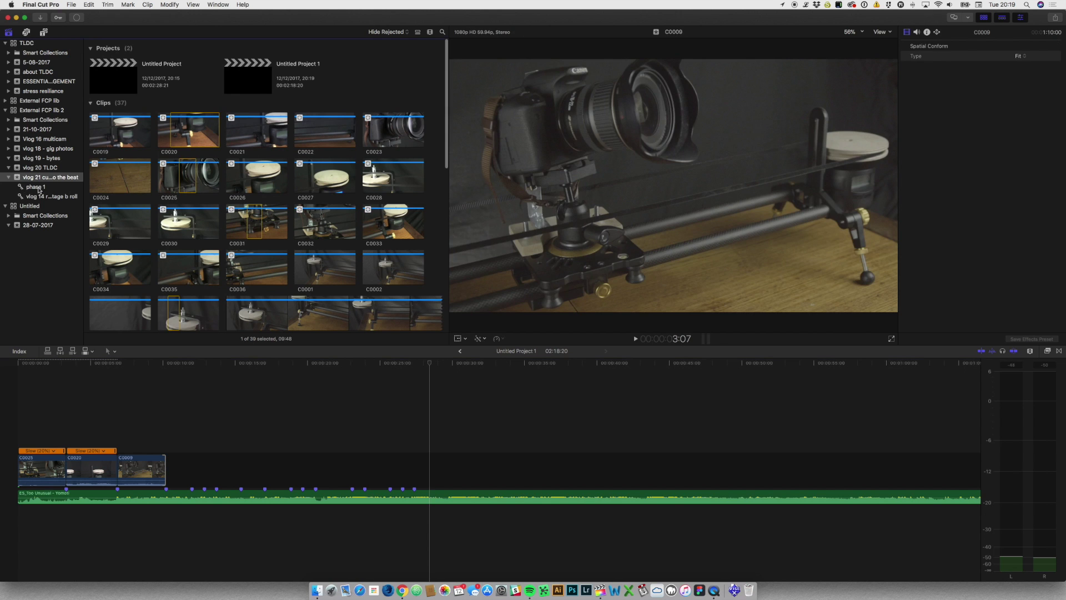
left_click(38, 188)
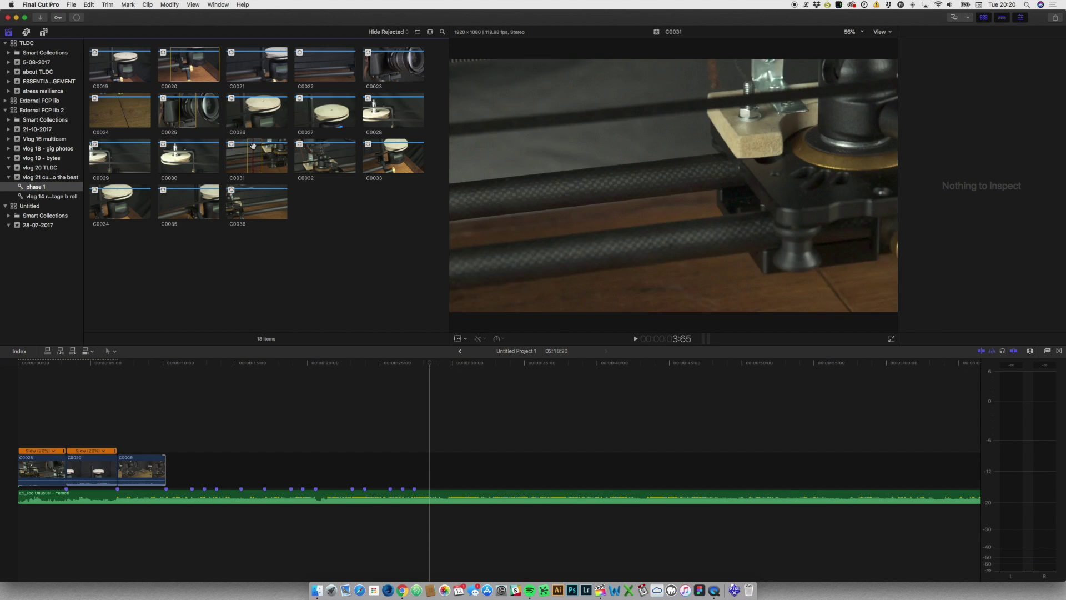
left_click_drag(253, 146, 204, 395)
left_click_drag(189, 455, 191, 460)
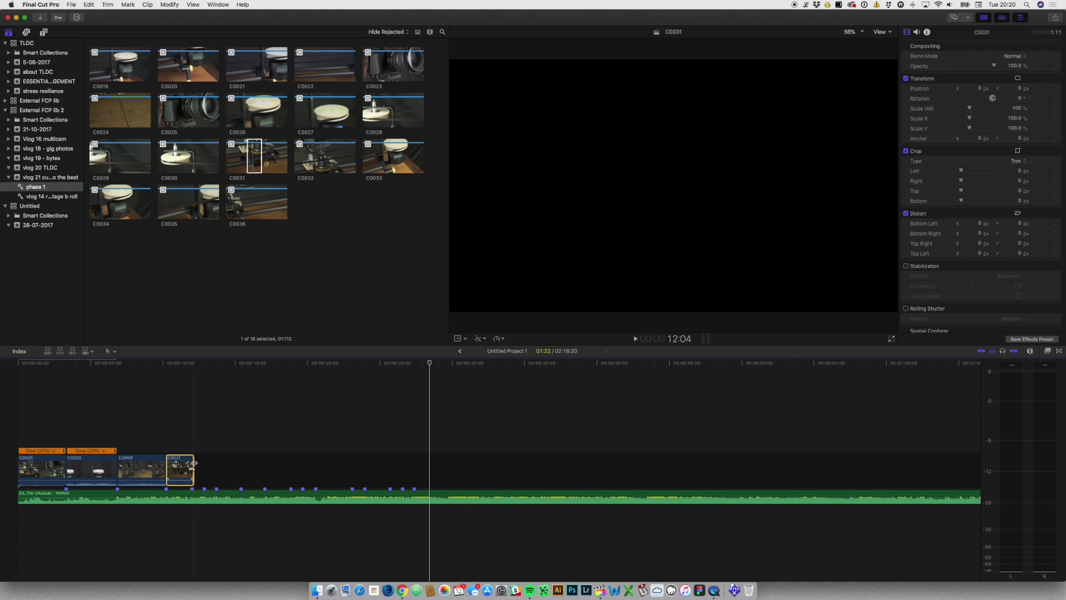
Trim C0031's end back three frames onto the beat marker, then append C0020.
key("super+equal")
key("super+equal")
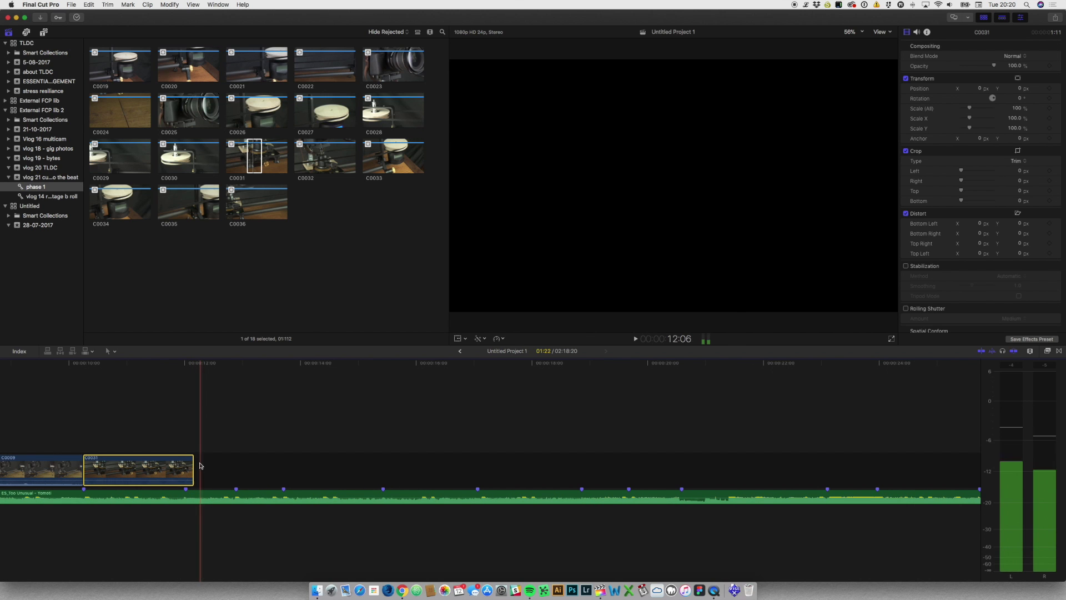
left_click_drag(194, 466, 188, 462)
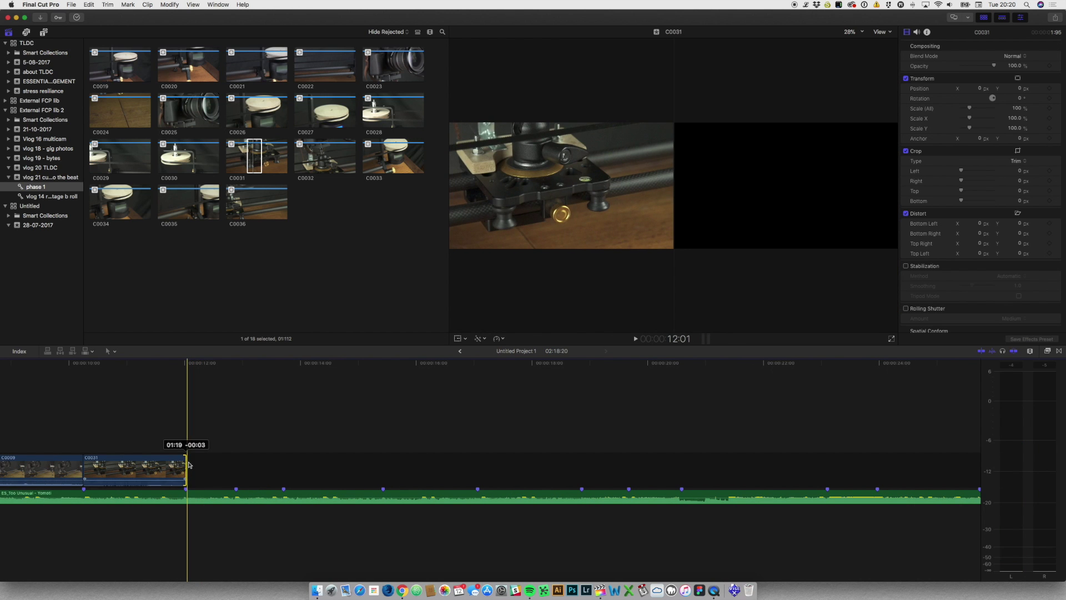
key("space")
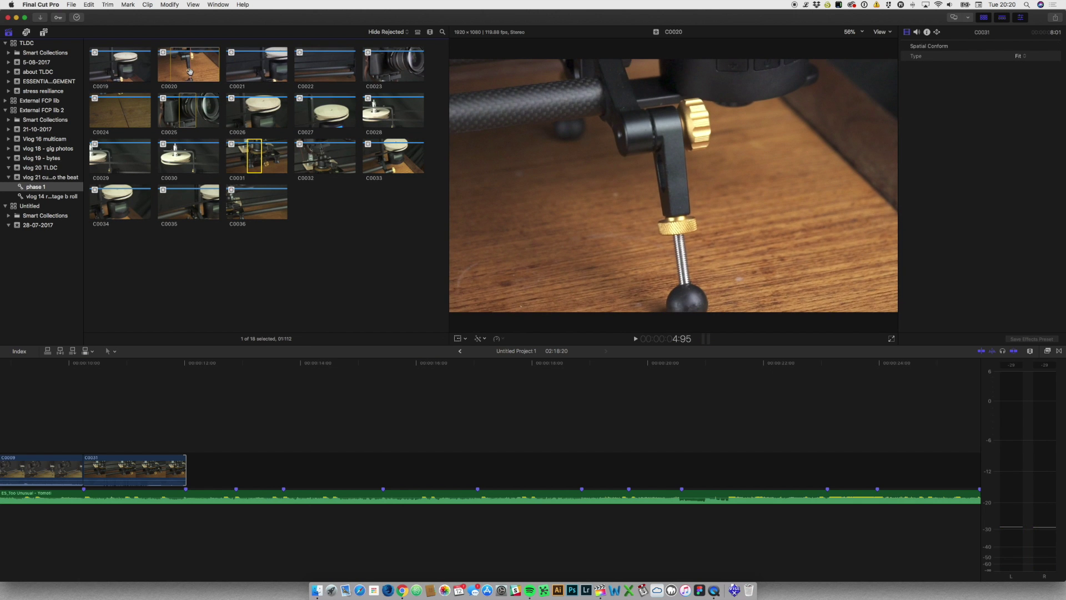
left_click_drag(190, 71, 205, 464)
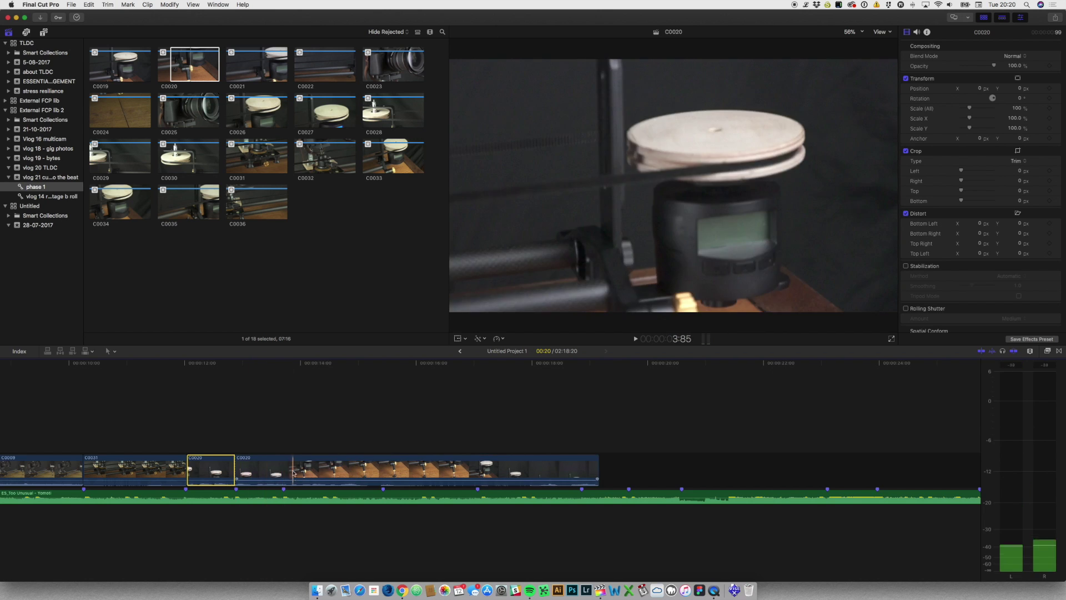
Delete the duplicate C0020 clip from the timeline.
left_click(416, 469)
key("Delete")
left_click(772, 497)
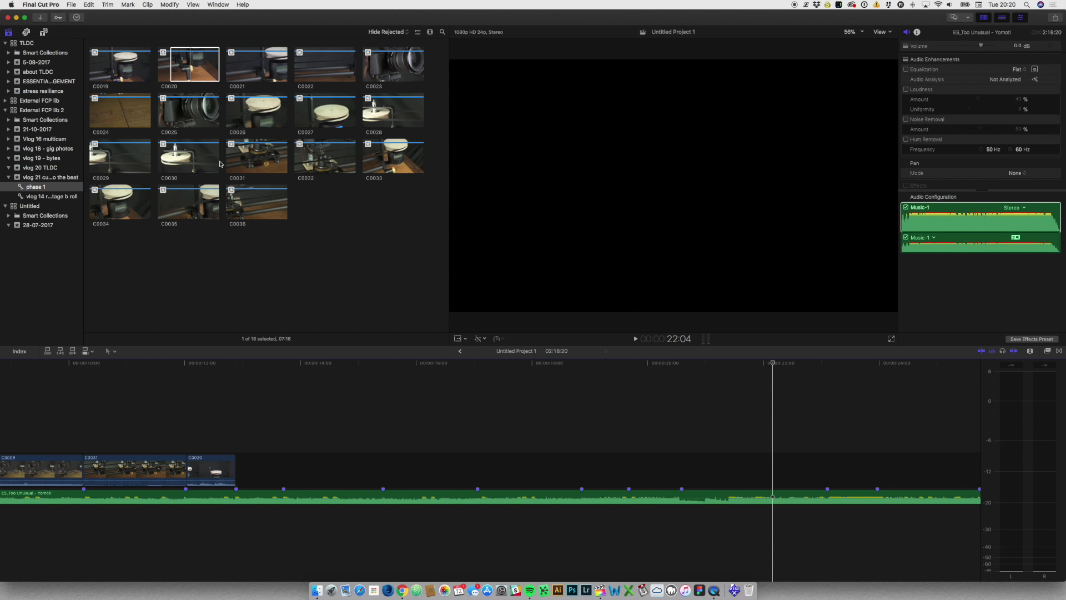
Mark a range in C0030 and append it after C0020.
left_click(198, 156)
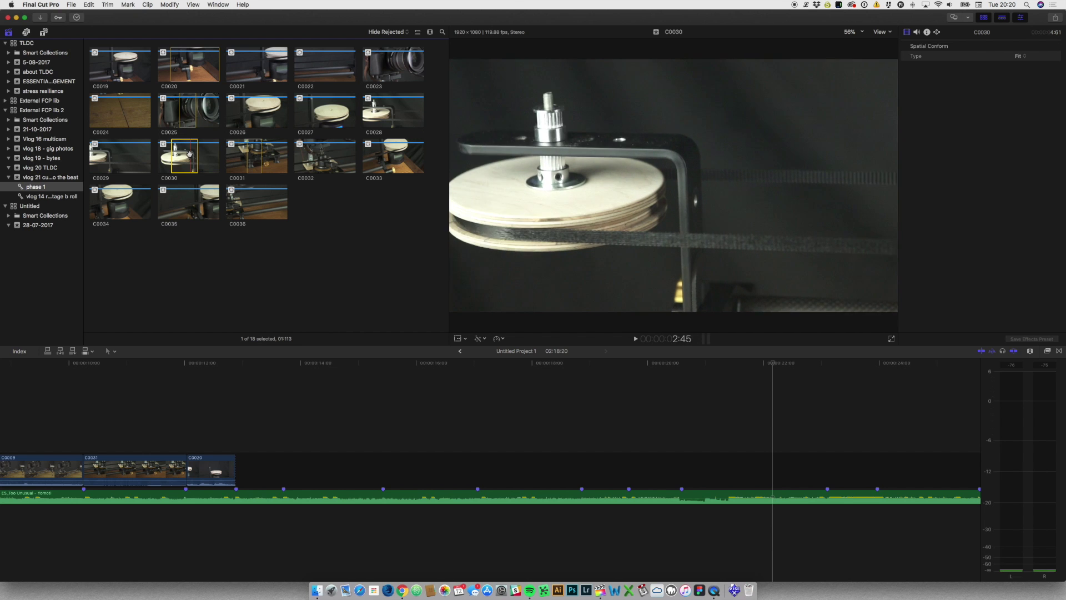
key("o")
left_click_drag(198, 178, 287, 466)
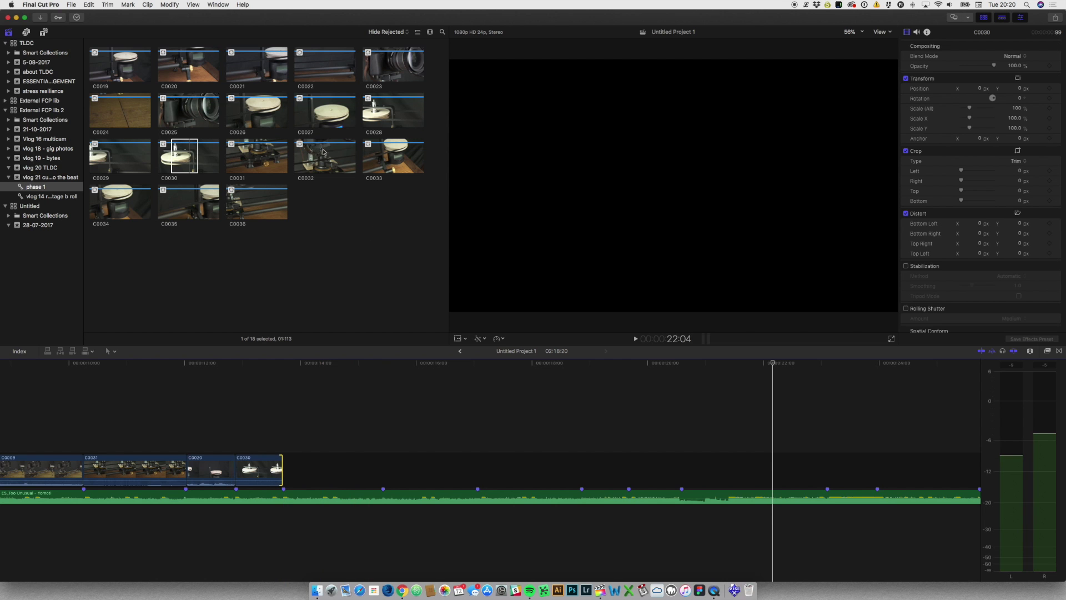
Append a C0032 range, blade it at the beat marker, and delete the excess.
key("super+1")
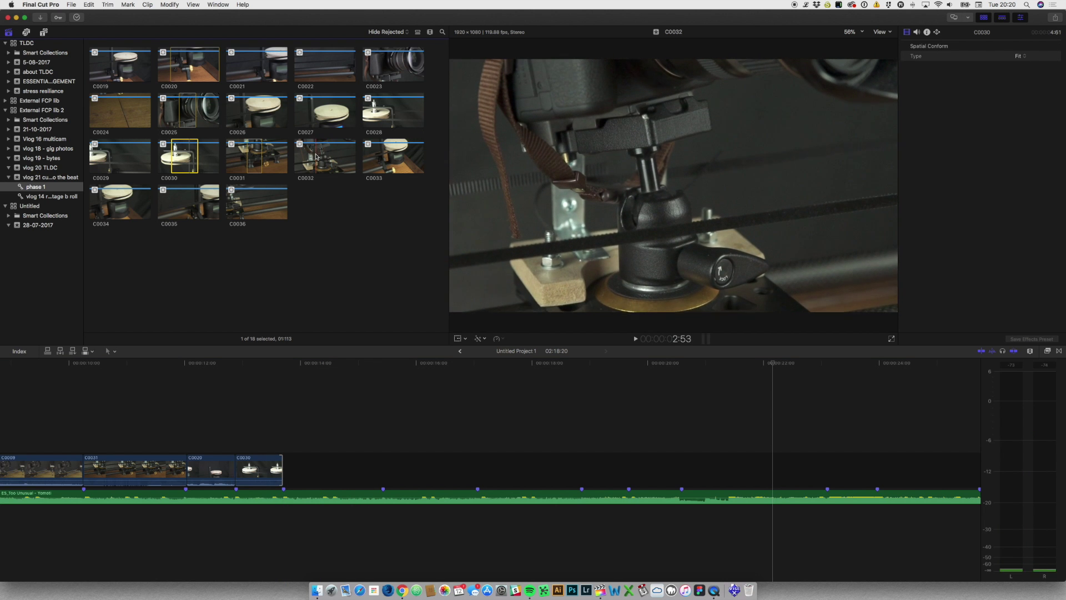
left_click(316, 158)
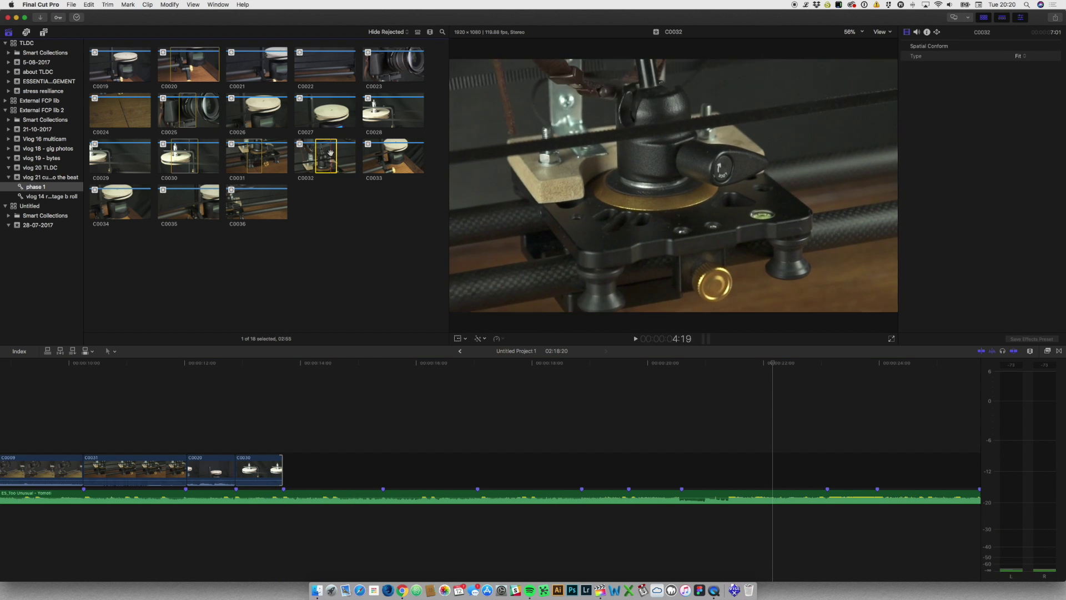
left_click_drag(330, 153, 392, 425)
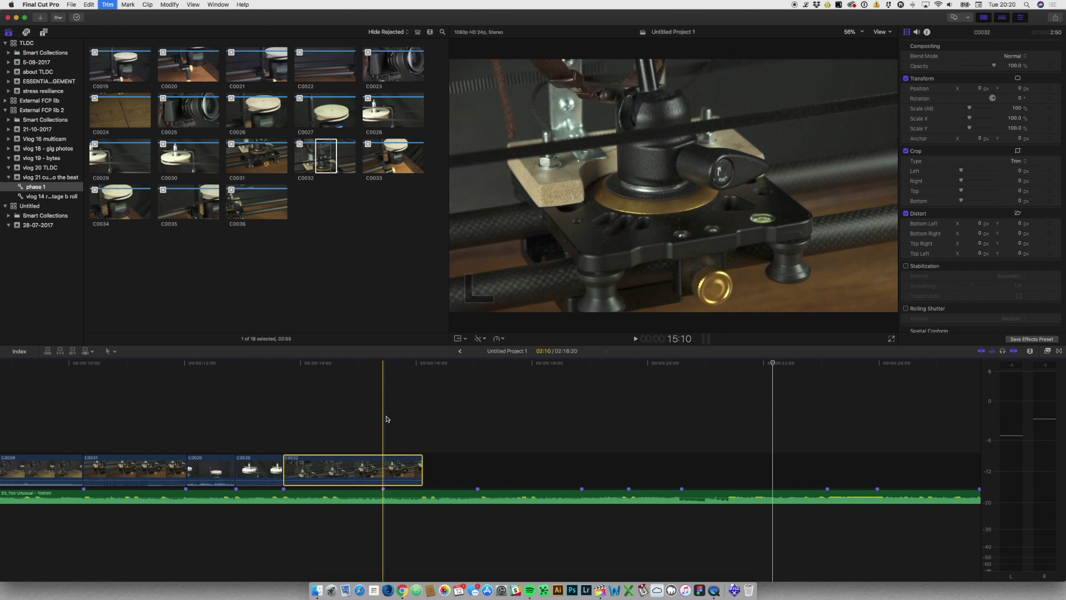
key("super+b")
left_click(395, 462)
key("BackSpace")
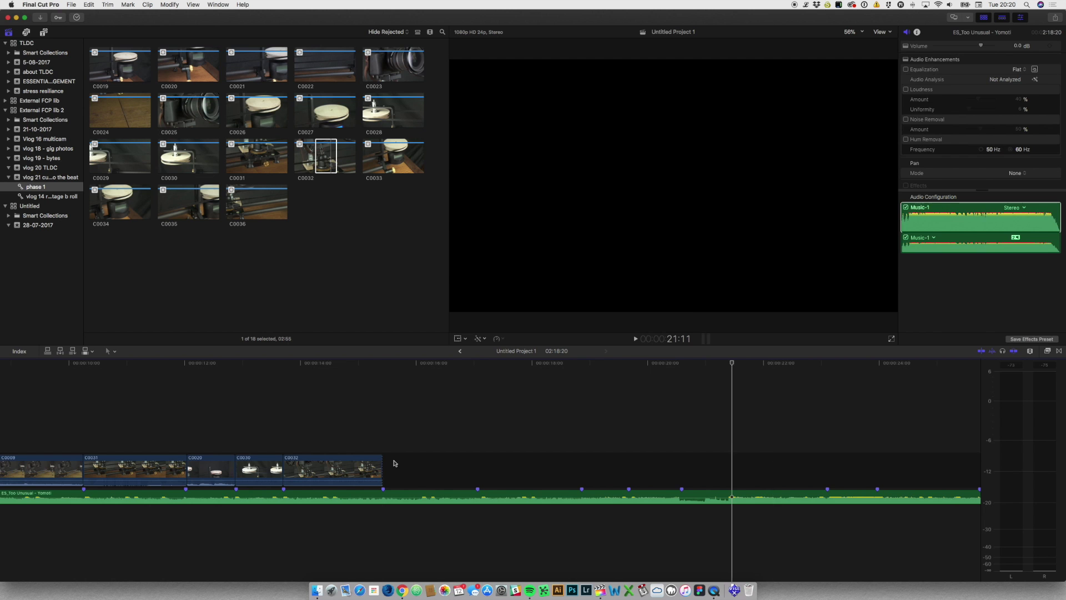
key("Up")
key("Up")
key("Up")
key("Up")
key("shift+z")
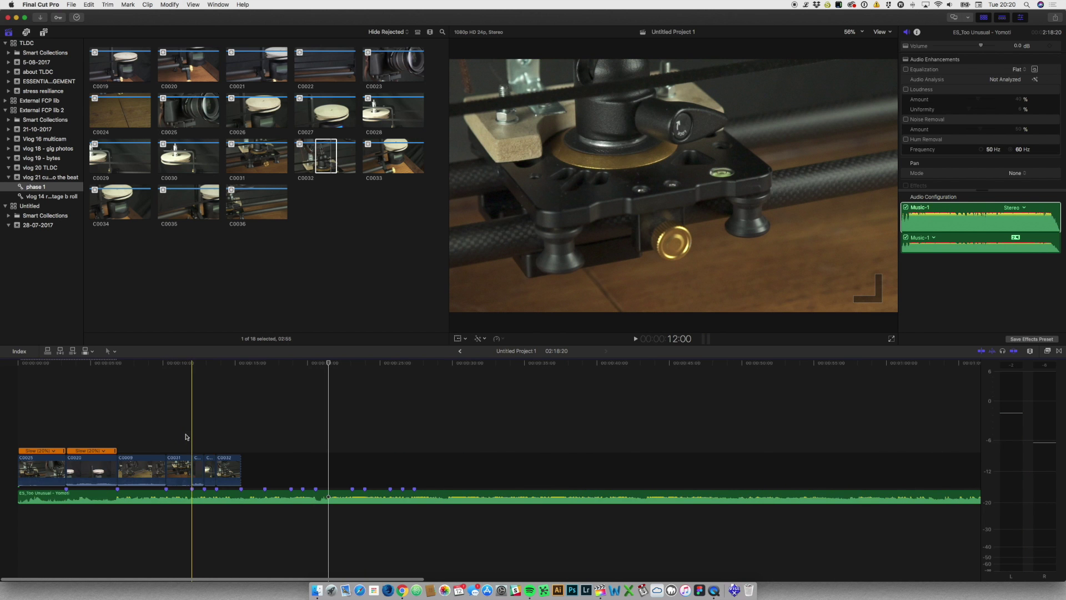